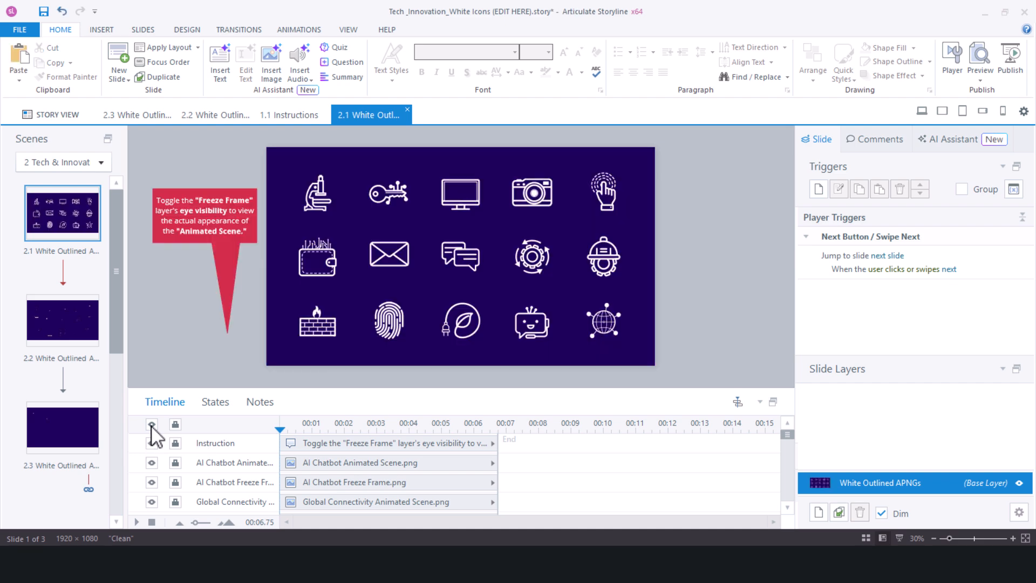
Step: Undock the timeline and hide the AI Chatbot Freeze Frame and Global Connectivity Freeze Frame objects
{"action": "left_click", "coordinate": [773, 402]}
{"action": "left_click", "coordinate": [551, 176]}
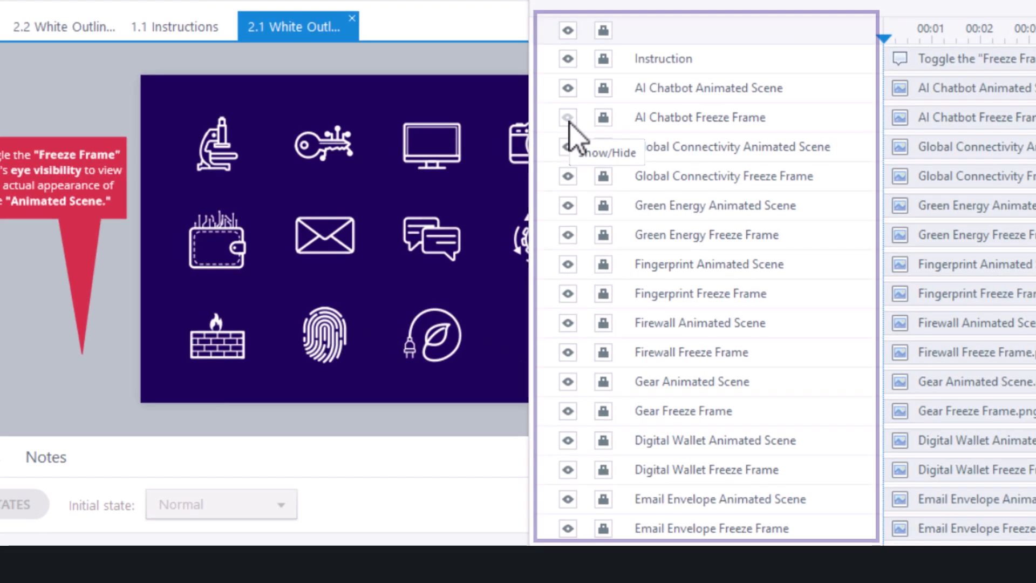
{"action": "left_click", "coordinate": [567, 176]}
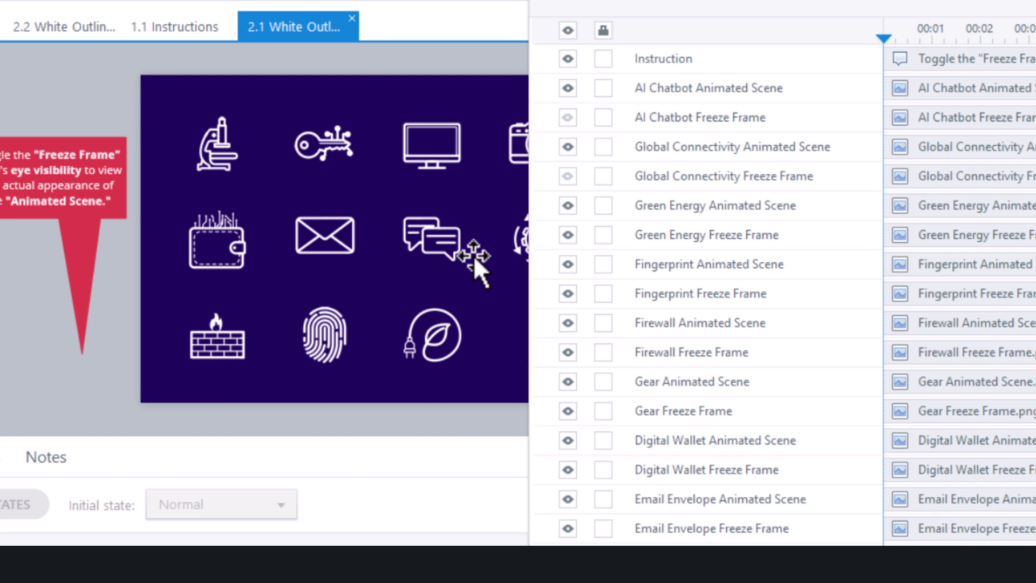
Step: Select the microscope icon on the slide and try to move it slightly
{"action": "left_click", "coordinate": [220, 146]}
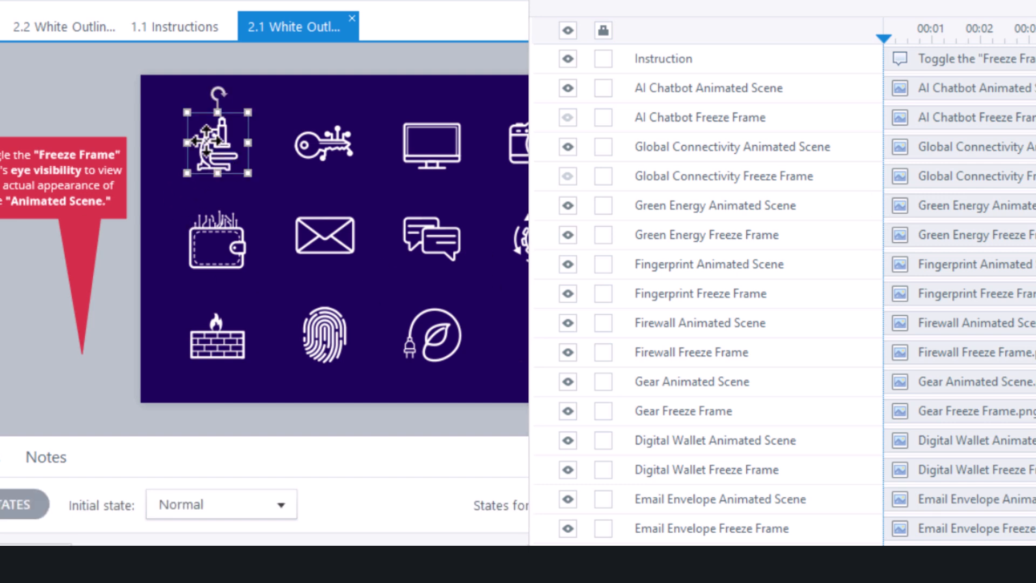
{"action": "mouse_move", "coordinate": [220, 147]}
{"action": "left_mouse_down"}
{"action": "mouse_move", "coordinate": [192, 108]}
{"action": "mouse_move", "coordinate": [222, 156]}
{"action": "left_mouse_up"}
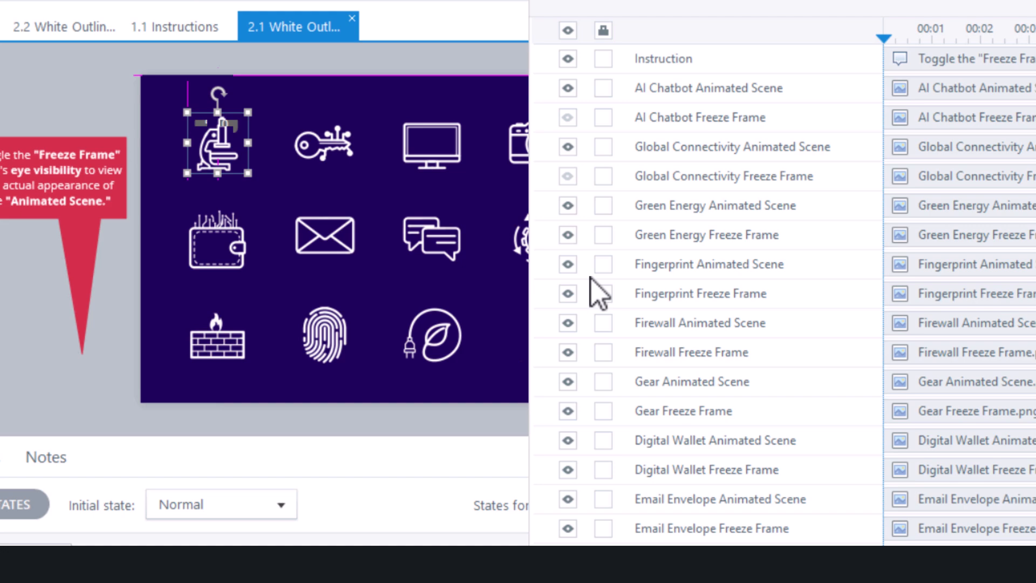
Step: Hide the Green Energy, Fingerprint and Firewall Freeze Frame objects in the timeline
{"action": "left_click", "coordinate": [567, 235]}
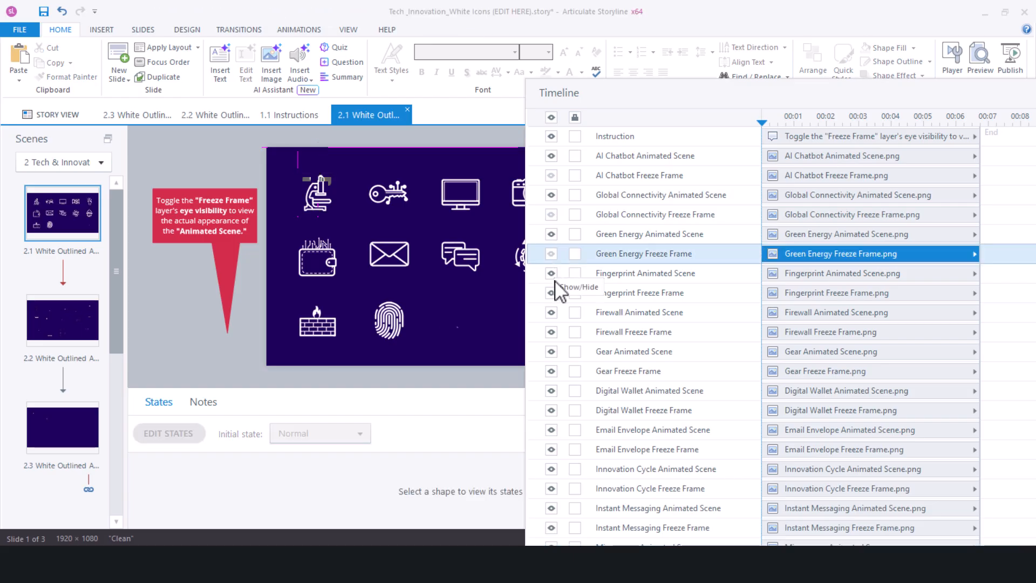
{"action": "left_click", "coordinate": [567, 293]}
{"action": "left_click", "coordinate": [567, 353]}
{"action": "scroll", "coordinate": [893, 381], "scroll_direction": "down", "scroll_amount": 3}
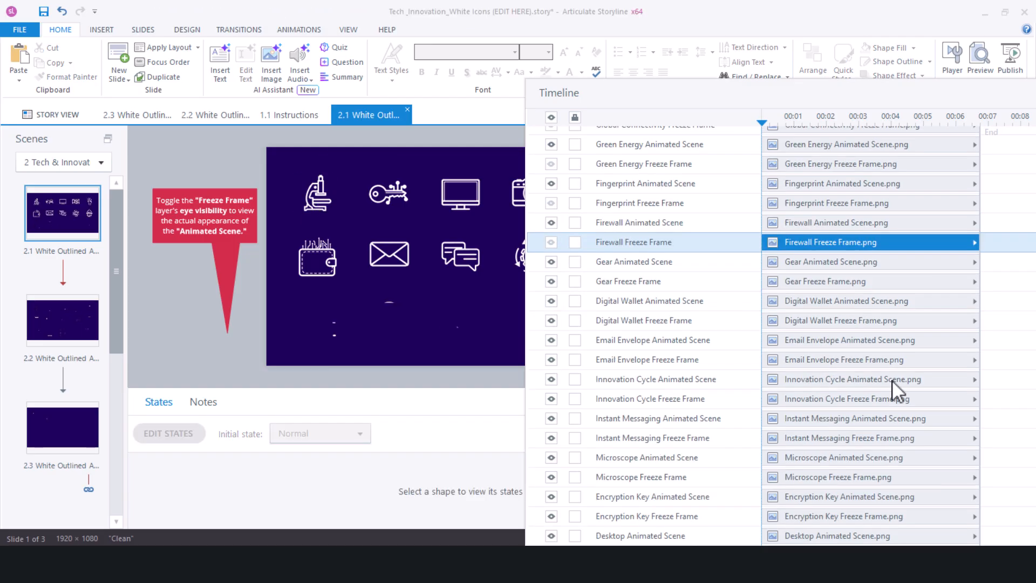
Step: Hide the remaining Freeze Frame objects in the timeline, from Gear and Digital Wallet down to Digital Interaction
{"action": "left_click", "coordinate": [550, 282]}
{"action": "left_click", "coordinate": [551, 320]}
{"action": "left_click", "coordinate": [550, 360]}
{"action": "left_click", "coordinate": [551, 399]}
{"action": "left_click", "coordinate": [550, 438]}
{"action": "left_click", "coordinate": [551, 477]}
{"action": "left_click", "coordinate": [551, 516]}
{"action": "scroll", "coordinate": [552, 507], "scroll_direction": "down", "scroll_amount": 3}
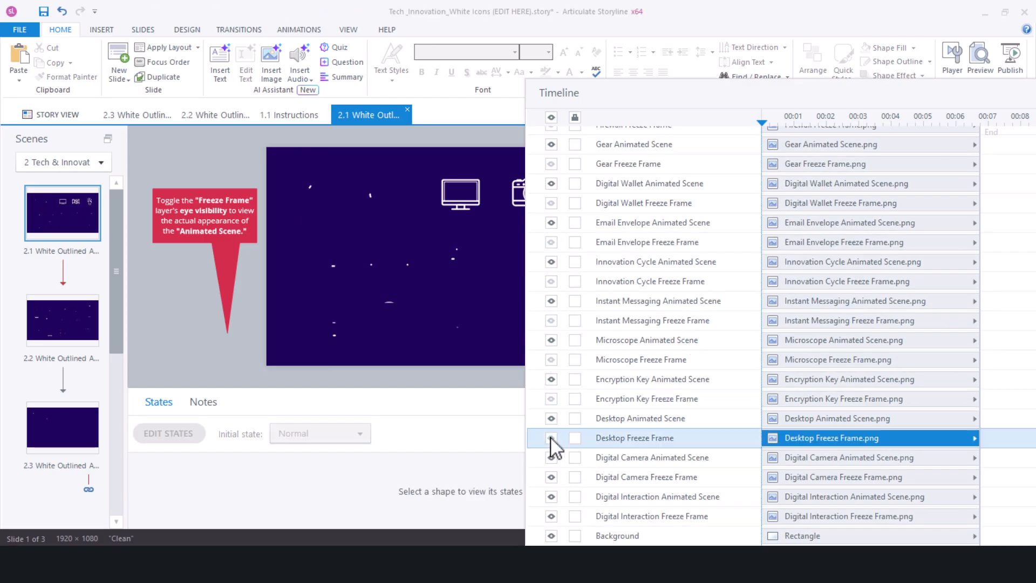
Step: Publish slide 2.1 White Outlined APNGs to Review 360 as a new version of the TEST item and open the published project
{"action": "left_click", "coordinate": [1009, 62]}
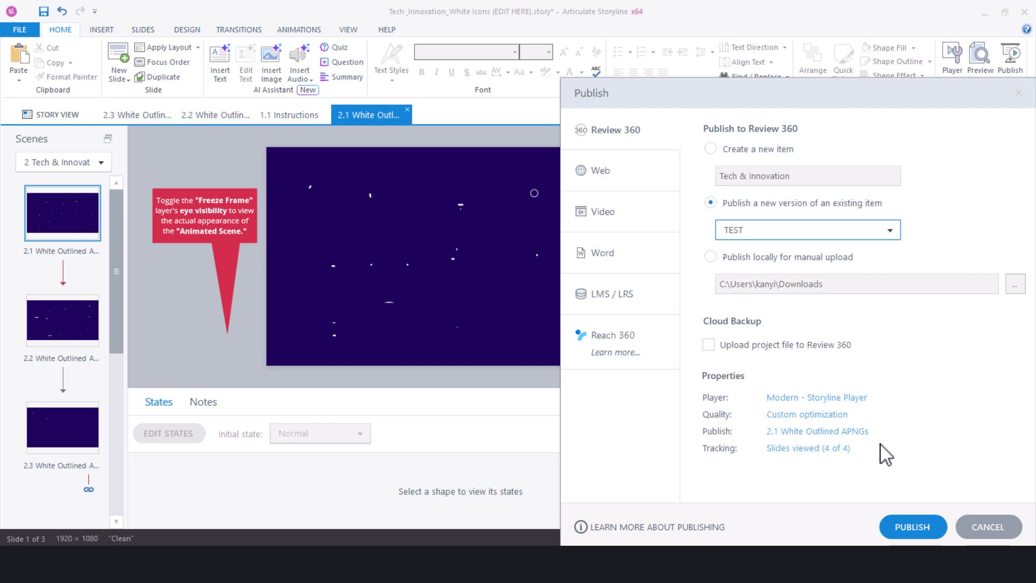
{"action": "left_click", "coordinate": [912, 526]}
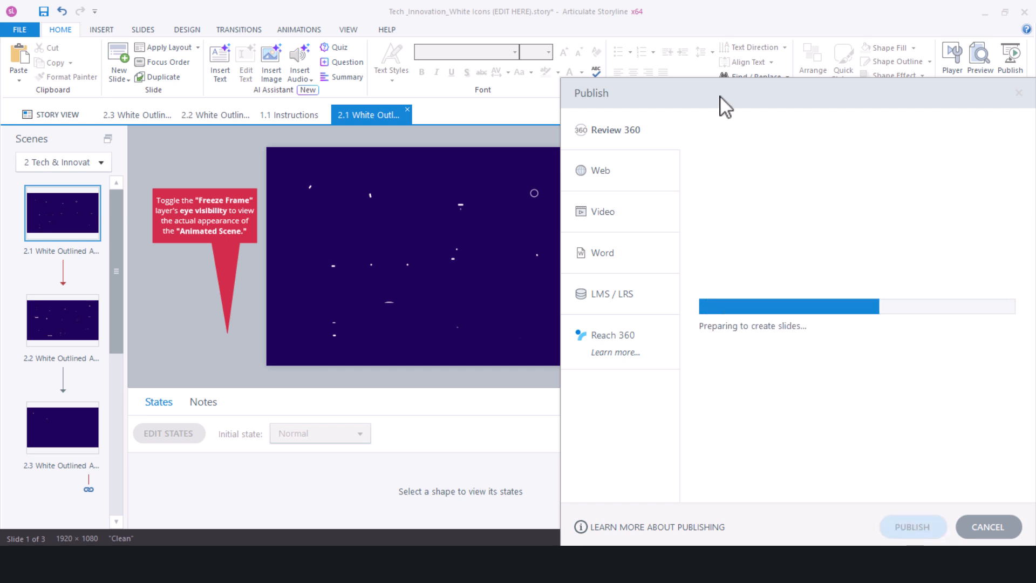
{"action": "left_click_drag", "start_coordinate": [720, 96], "coordinate": [536, 89]}
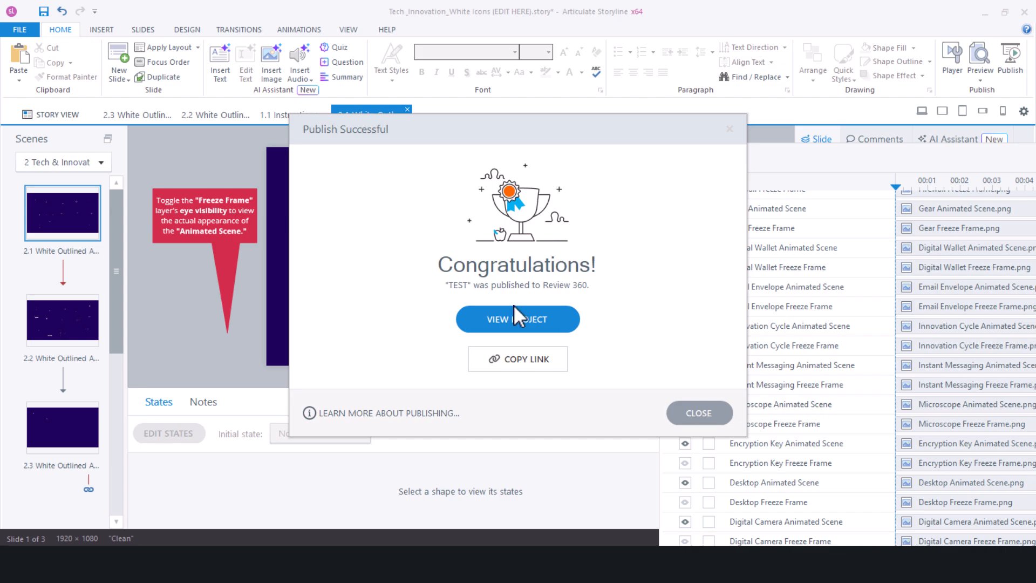
{"action": "left_click", "coordinate": [514, 318]}
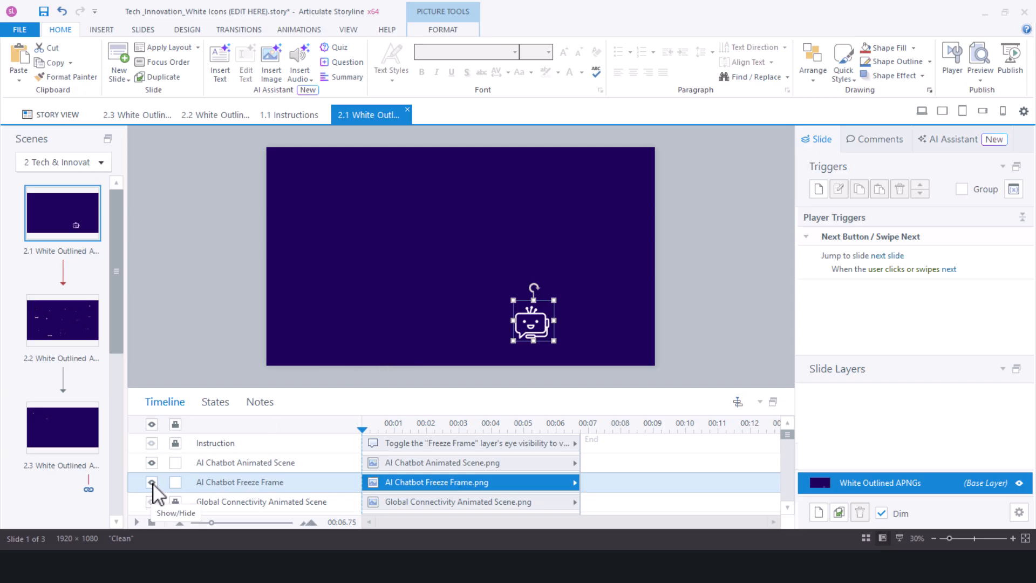
Step: Toggle the visibility of the AI Chatbot Freeze Frame and leave it hidden
{"action": "left_click", "coordinate": [153, 483]}
{"action": "left_click", "coordinate": [153, 484]}
{"action": "left_click", "coordinate": [153, 484]}
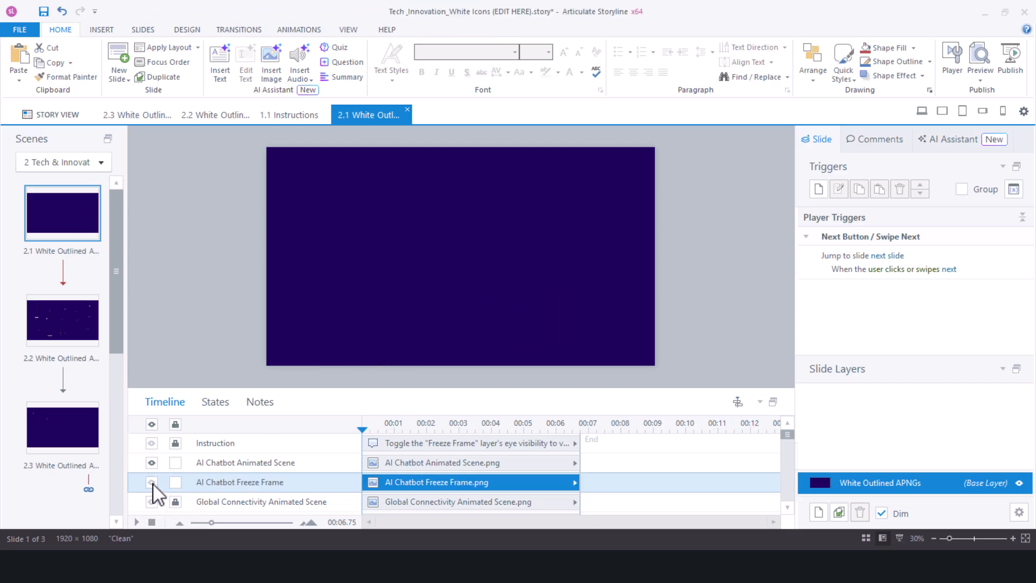
Step: Search the Content Library photos for "on laptop"
{"action": "left_click", "coordinate": [104, 33]}
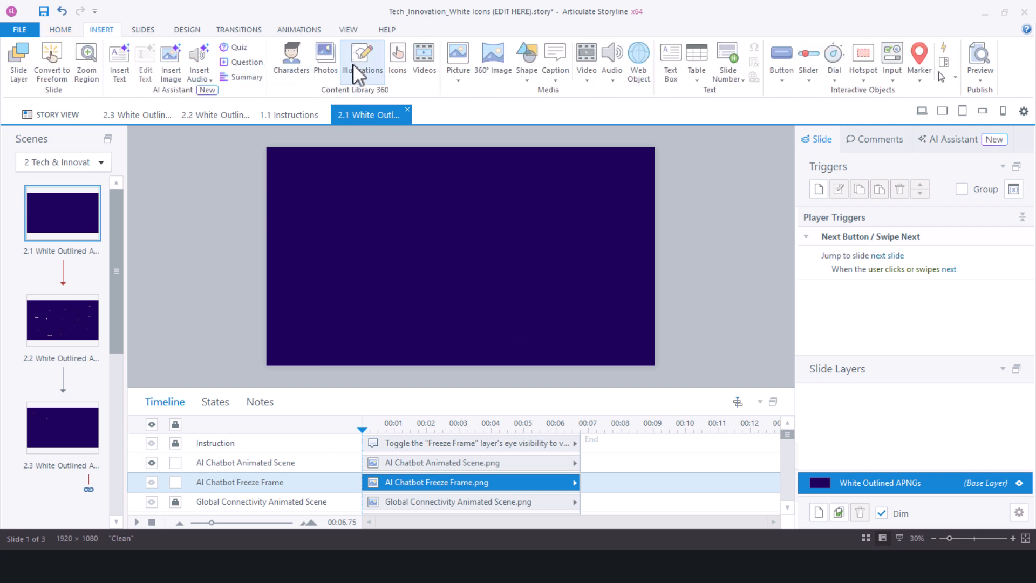
{"action": "left_click", "coordinate": [327, 51]}
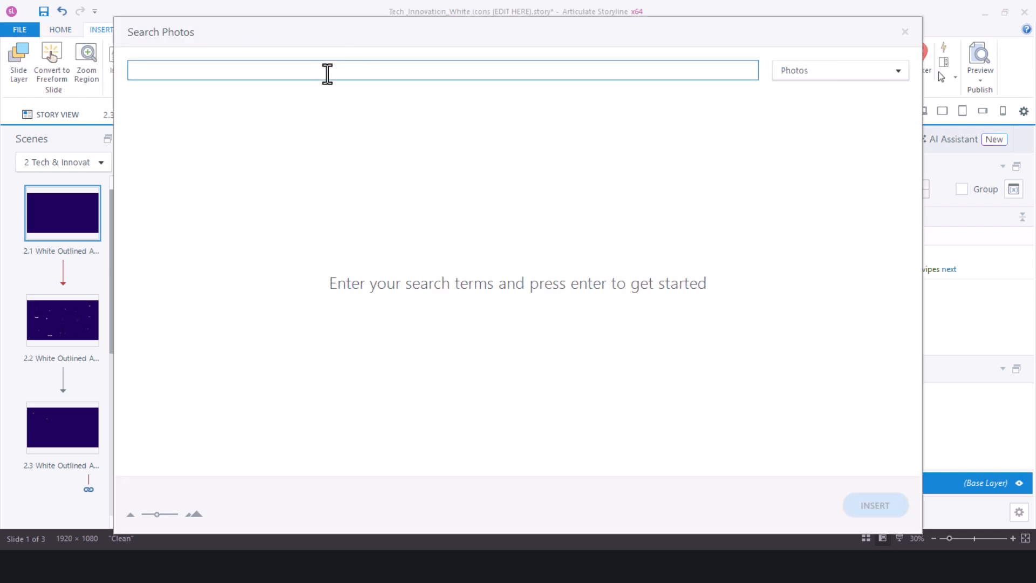
{"action": "type", "text": "on laptop"}
{"action": "key", "text": "Return"}
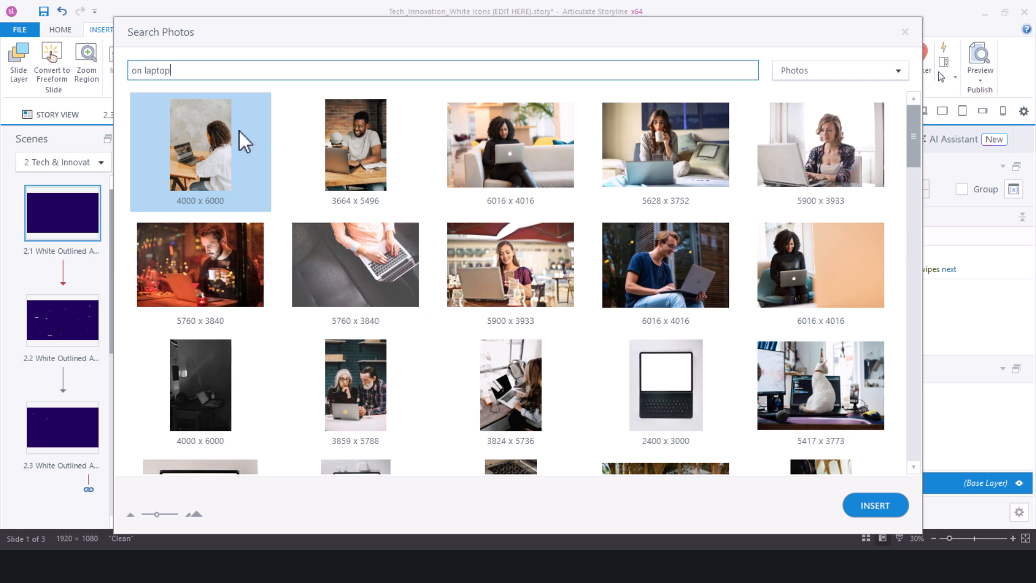
Step: Search the photos for "ai" and insert the picture of two white robots beside stacked blocks
{"action": "left_click_drag", "start_coordinate": [173, 72], "coordinate": [111, 80]}
{"action": "type", "text": "a"}
{"action": "key", "text": "ctrl+z"}
{"action": "type", "text": "ai"}
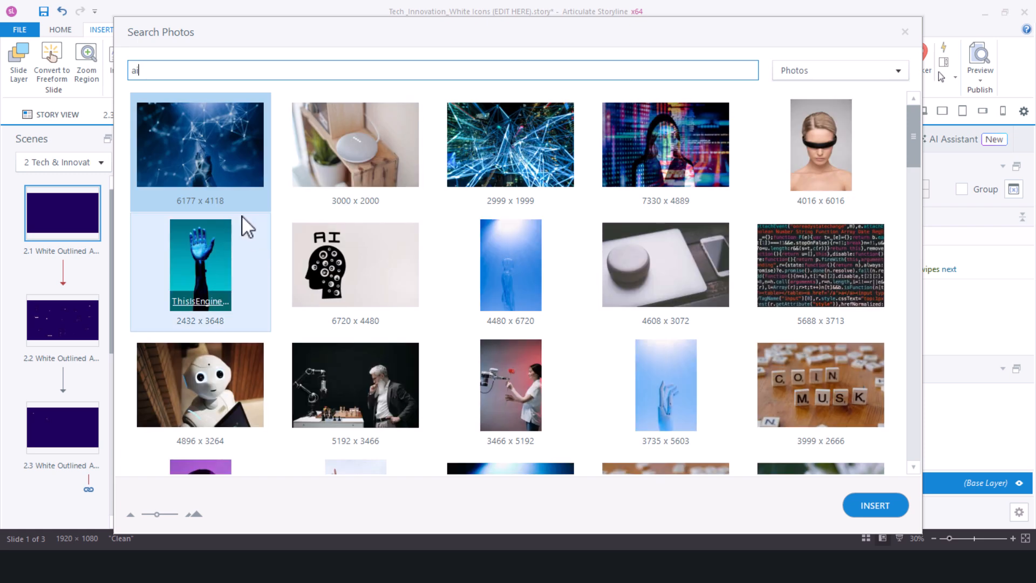
{"action": "scroll", "coordinate": [293, 311], "scroll_direction": "down", "scroll_amount": 5}
{"action": "left_click", "coordinate": [820, 266]}
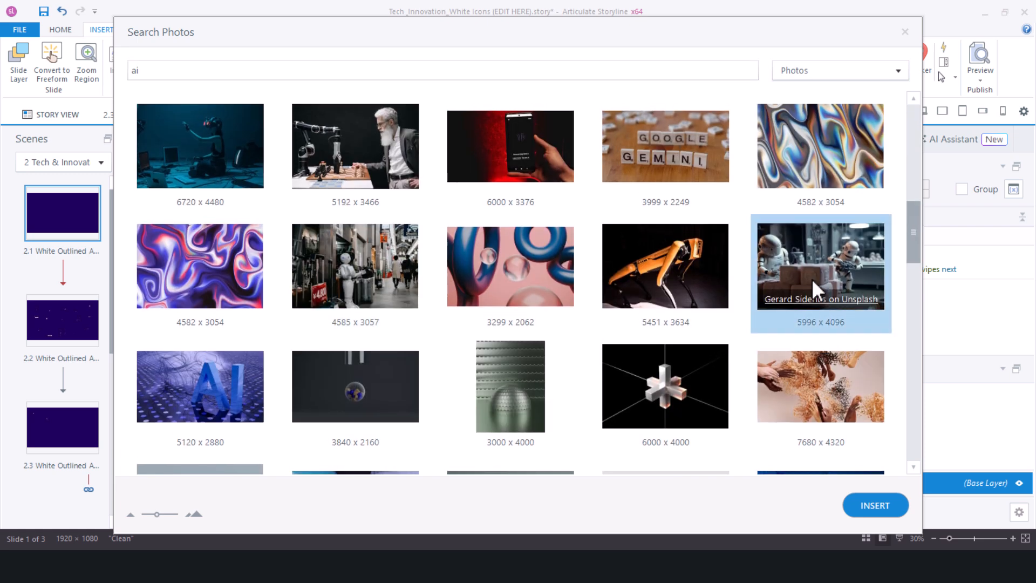
{"action": "left_click", "coordinate": [874, 506]}
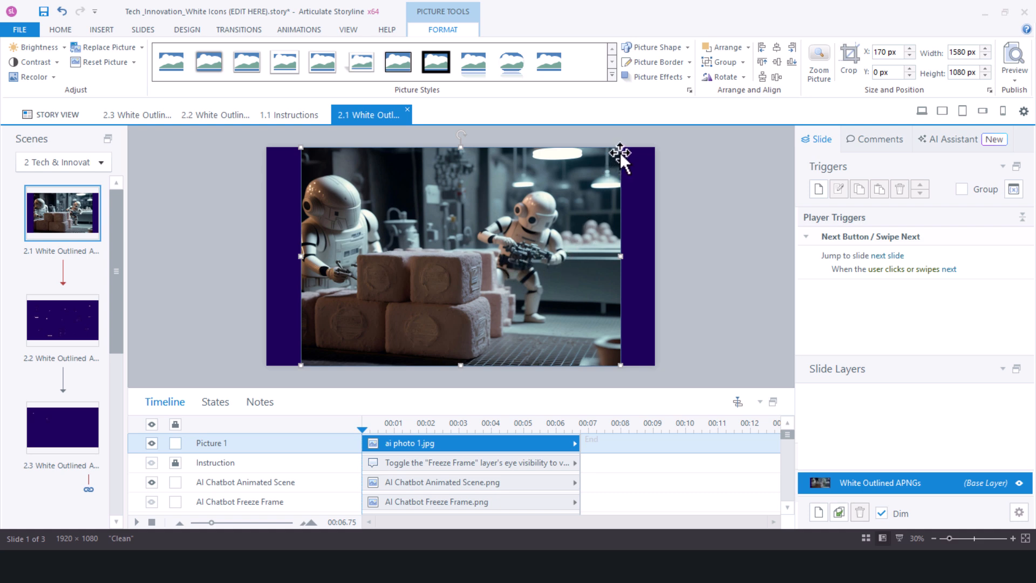
Step: Shrink the robot photo to about 888 by 607 px, place it on the slide's left half and centre it vertically
{"action": "left_click_drag", "start_coordinate": [555, 202], "coordinate": [483, 235]}
{"action": "left_click_drag", "start_coordinate": [411, 265], "coordinate": [386, 227]}
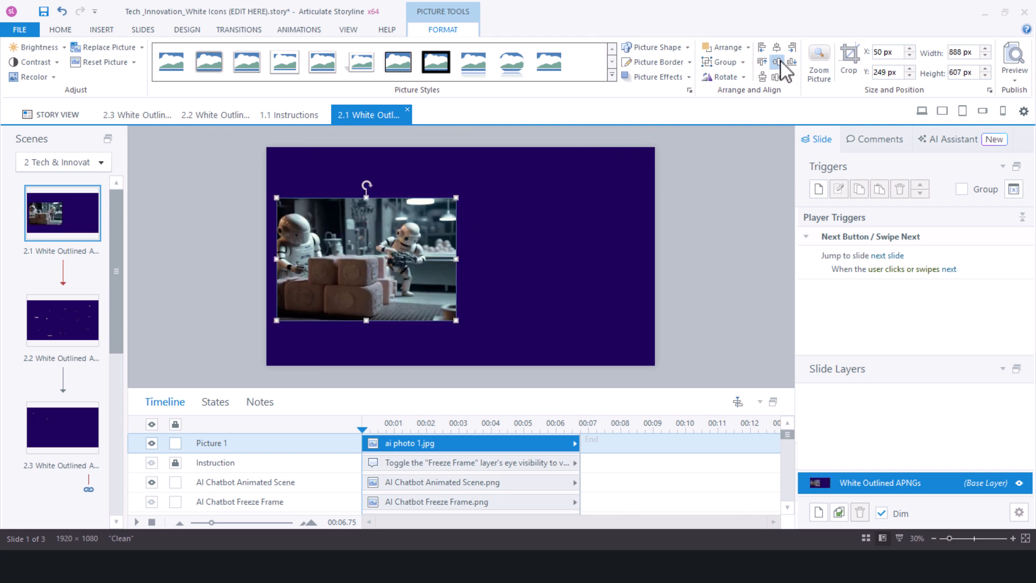
{"action": "left_click", "coordinate": [692, 251]}
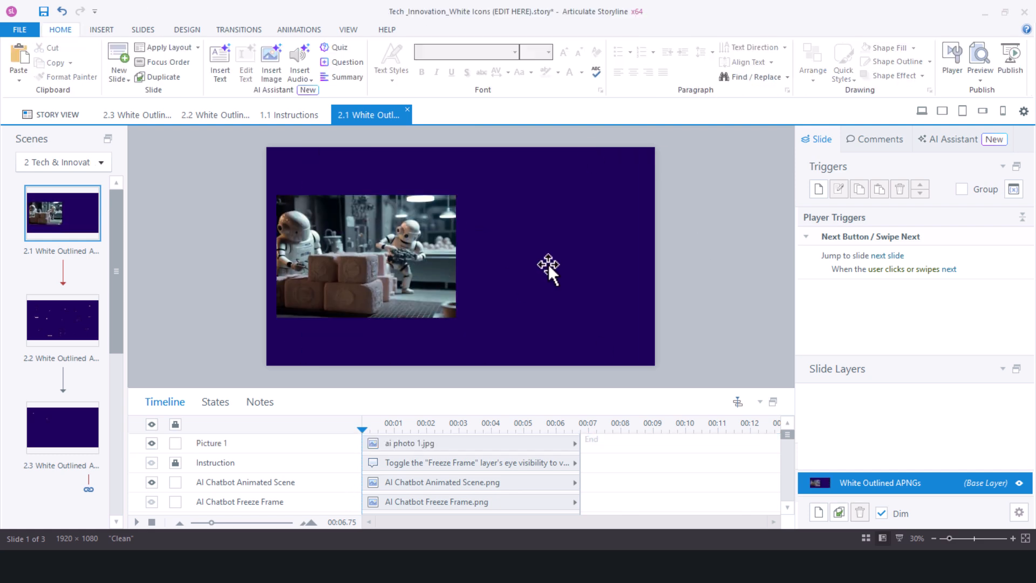
Step: Show the AI Chatbot Freeze Frame, move the chatbot icon beside the photo and hide the AI Chatbot Animated Scene
{"action": "left_click", "coordinate": [152, 501]}
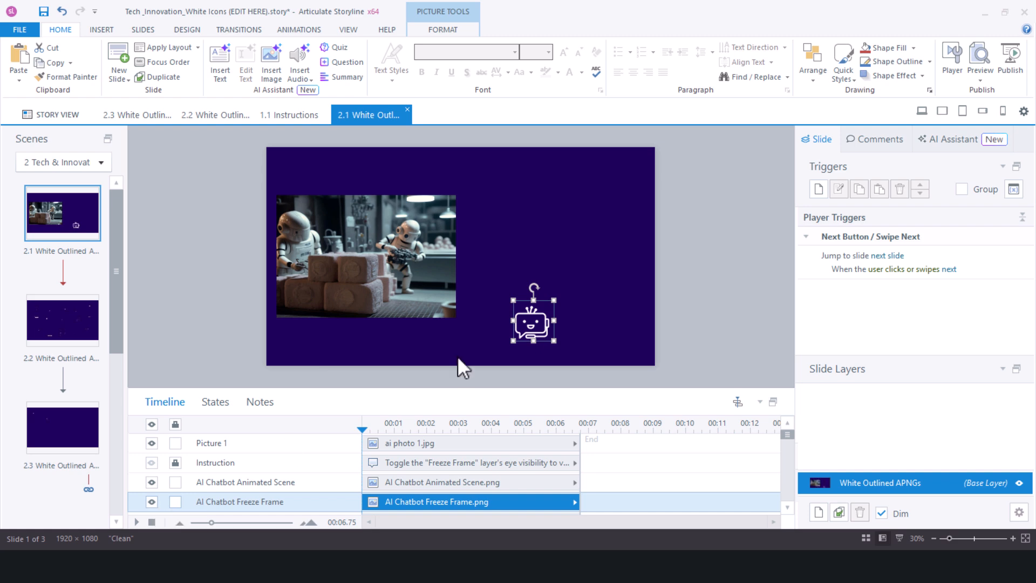
{"action": "left_click_drag", "start_coordinate": [534, 327], "coordinate": [484, 182]}
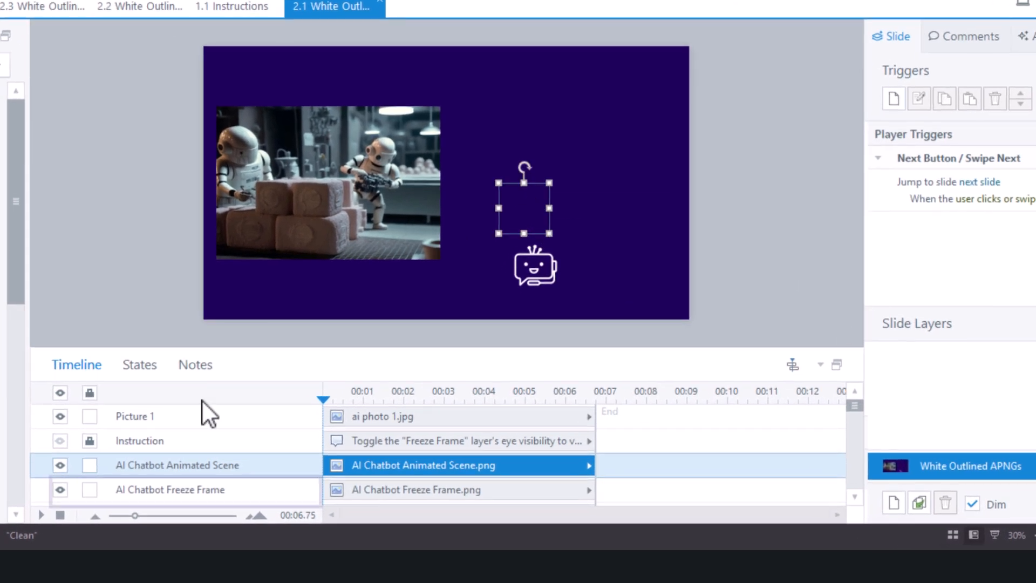
{"action": "left_click", "coordinate": [60, 465]}
Step: Add a text box beside the chatbot icon and fill it with placeholder text using =lorem()
{"action": "left_click", "coordinate": [740, 151]}
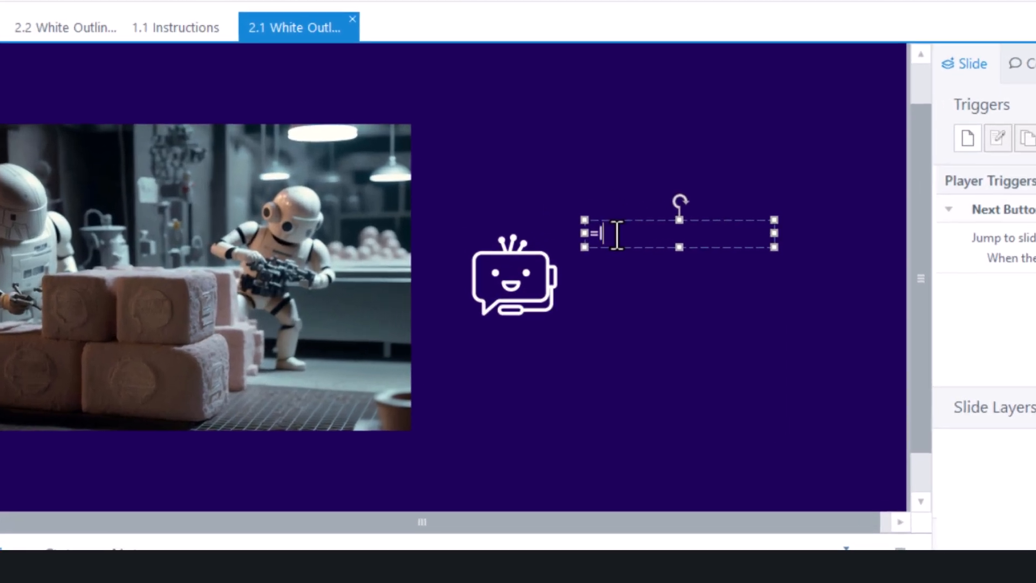
{"action": "type", "text": "lorem("}
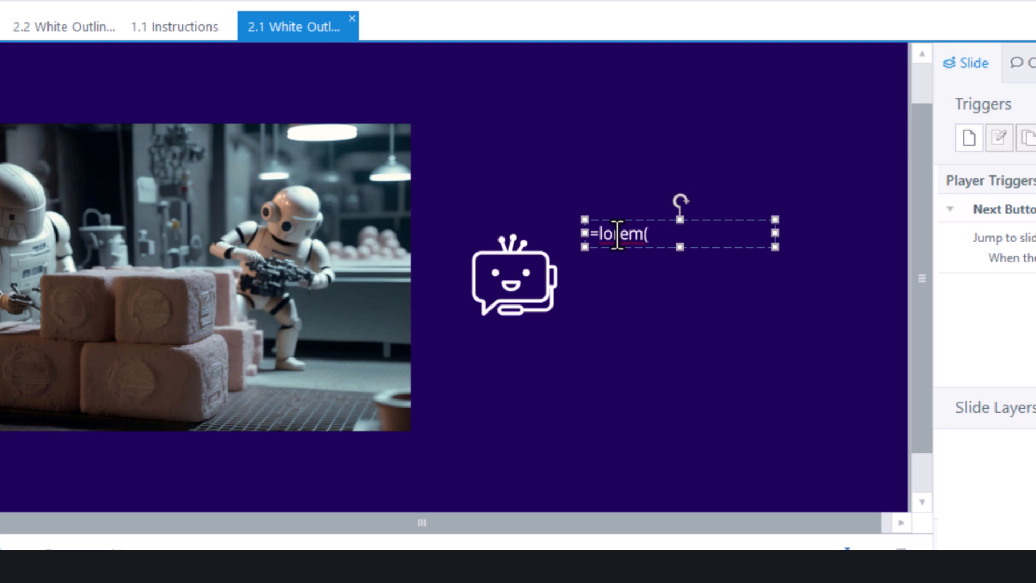
{"action": "type", "text": ")"}
{"action": "key", "text": "Return"}
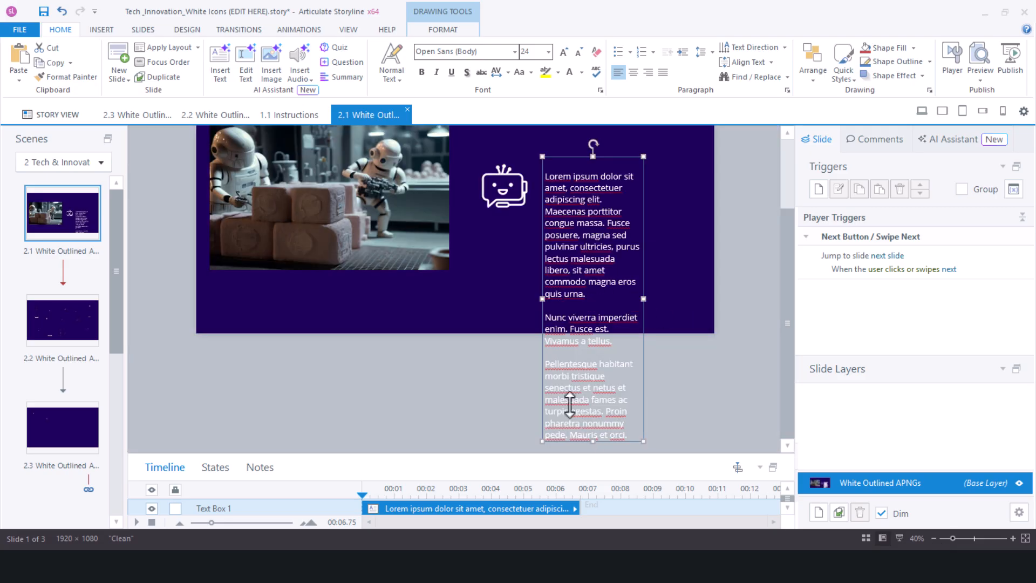
Step: Widen the placeholder text box, reposition it within the slide and align it to the slide's vertical middle
{"action": "scroll", "coordinate": [569, 405], "scroll_direction": "up", "scroll_amount": 3}
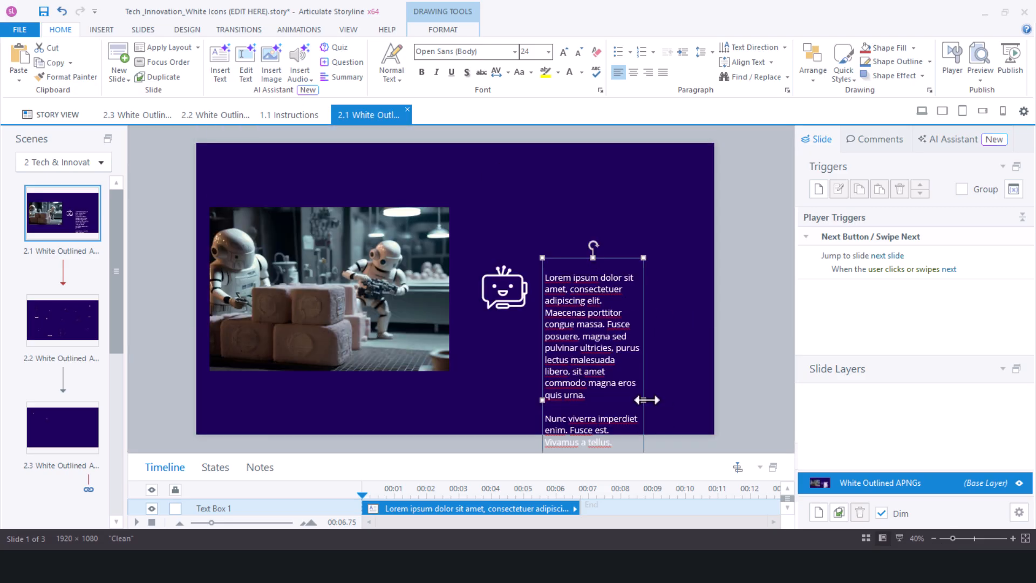
{"action": "left_click_drag", "start_coordinate": [646, 400], "coordinate": [686, 400]}
{"action": "left_click_drag", "start_coordinate": [569, 258], "coordinate": [569, 205]}
{"action": "left_click_drag", "start_coordinate": [619, 407], "coordinate": [635, 344]}
{"action": "left_click", "coordinate": [813, 61]}
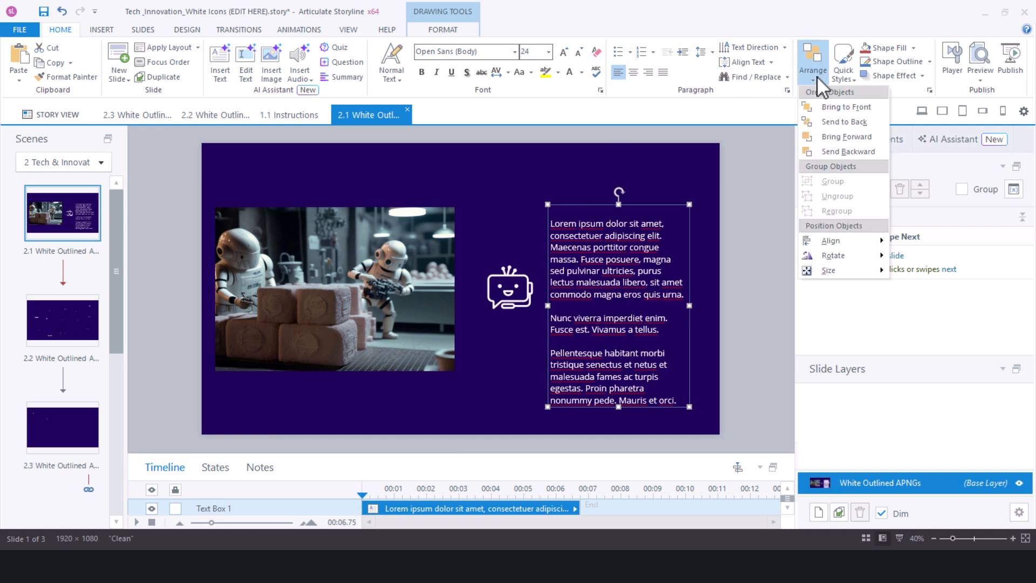
{"action": "mouse_move", "coordinate": [828, 241]}
{"action": "left_click", "coordinate": [947, 305]}
Step: Nudge the chatbot icon slightly left so it sits between the photo and the text
{"action": "left_click", "coordinate": [508, 276]}
{"action": "left_click_drag", "start_coordinate": [510, 278], "coordinate": [504, 278]}
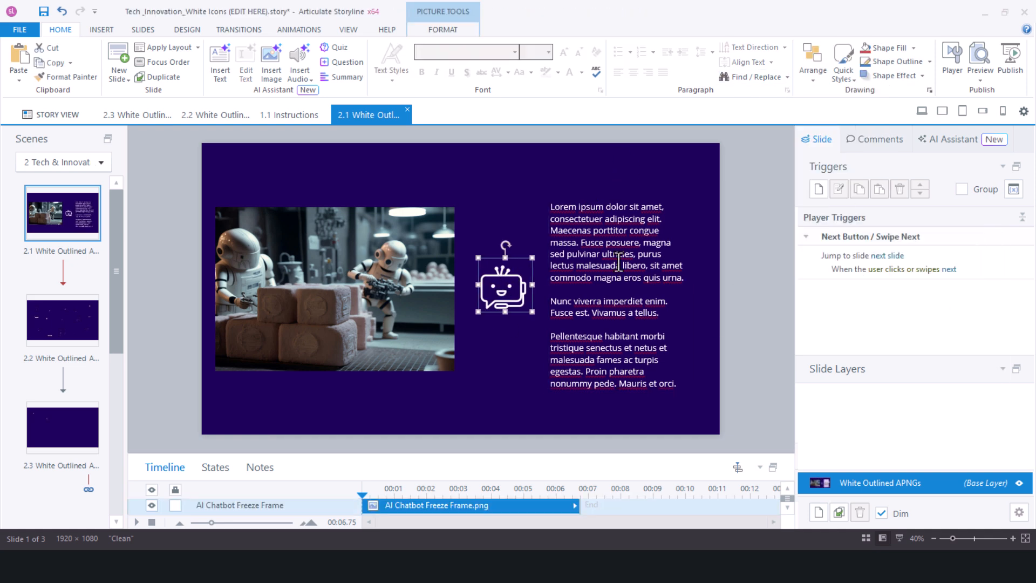
{"action": "left_click", "coordinate": [744, 232]}
Step: Preview the slide layout with the photo, chatbot icon and text, and close the preview
{"action": "left_click", "coordinate": [981, 80]}
{"action": "left_click", "coordinate": [982, 95]}
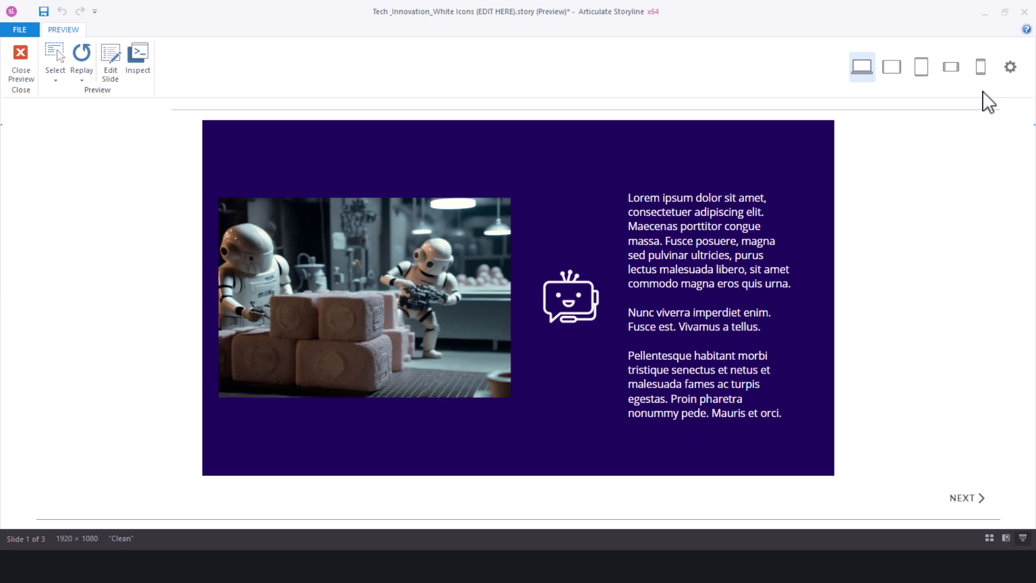
{"action": "left_click", "coordinate": [20, 57]}
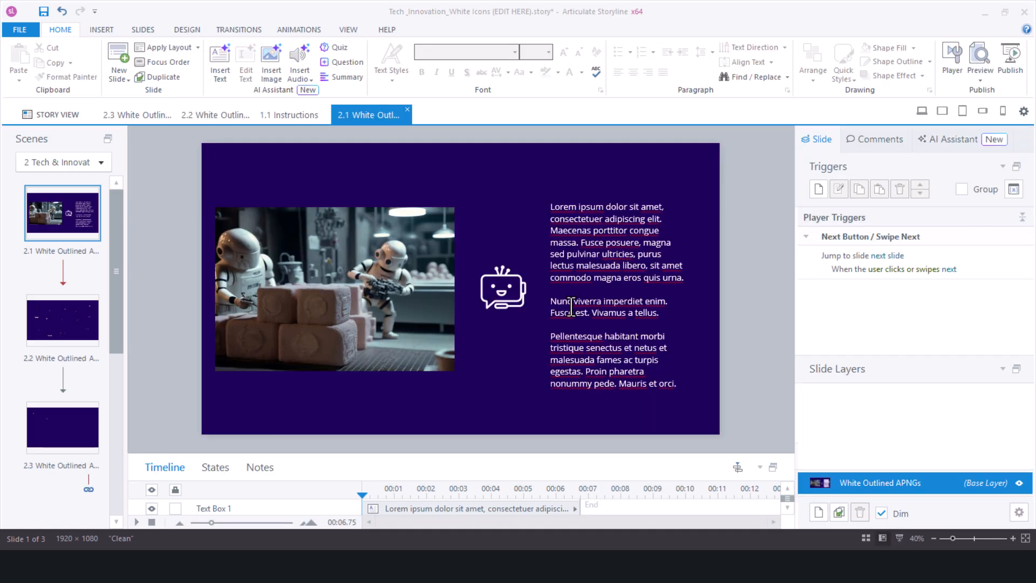
Step: Apply a Fly In entrance animation to the chatbot icon
{"action": "left_click", "coordinate": [299, 29]}
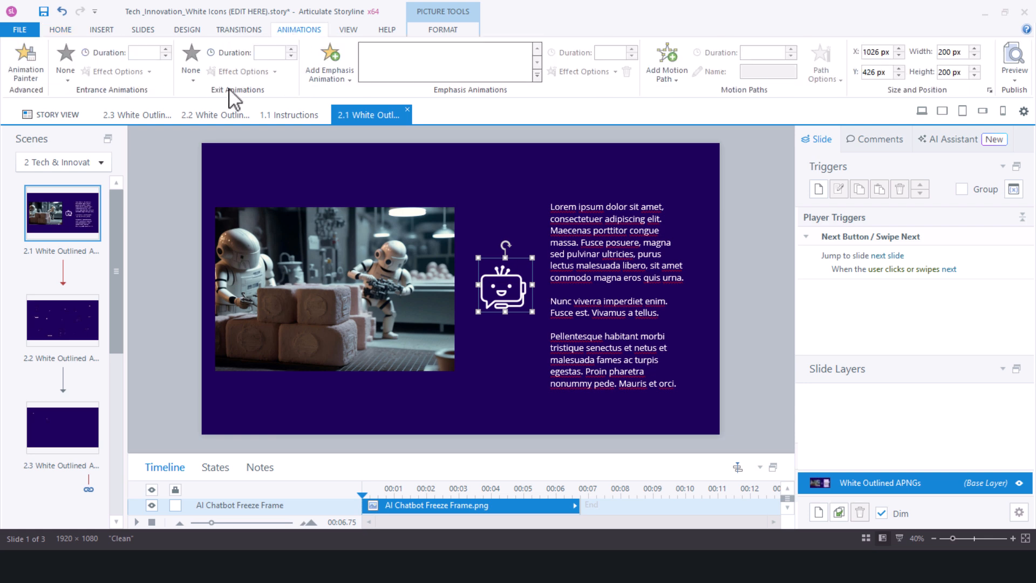
{"action": "left_click", "coordinate": [66, 70]}
{"action": "left_click", "coordinate": [254, 67]}
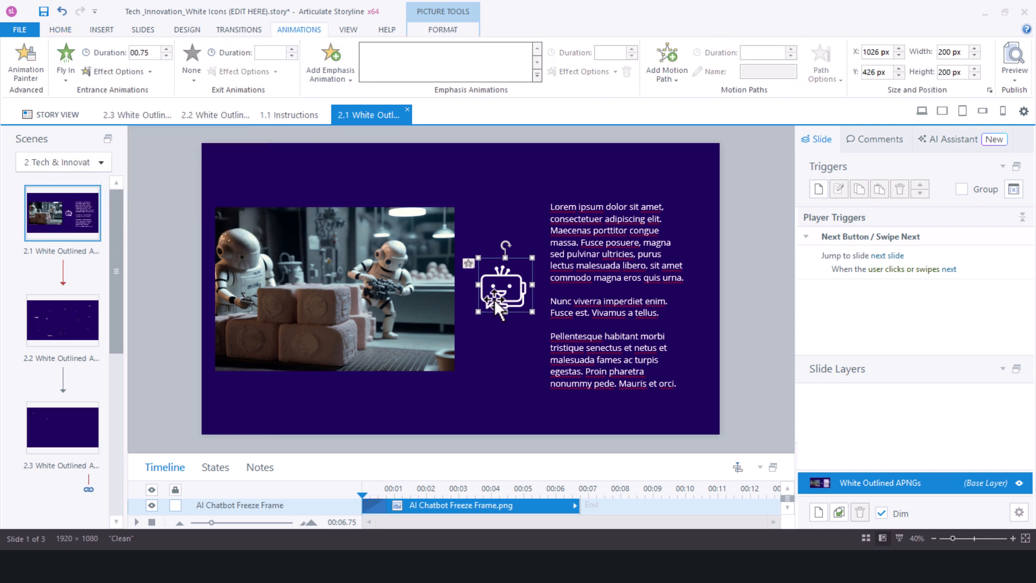
Step: Preview the slide with the chatbot icon's entrance animation and close the preview
{"action": "left_click", "coordinate": [1014, 75]}
{"action": "left_click", "coordinate": [1005, 95]}
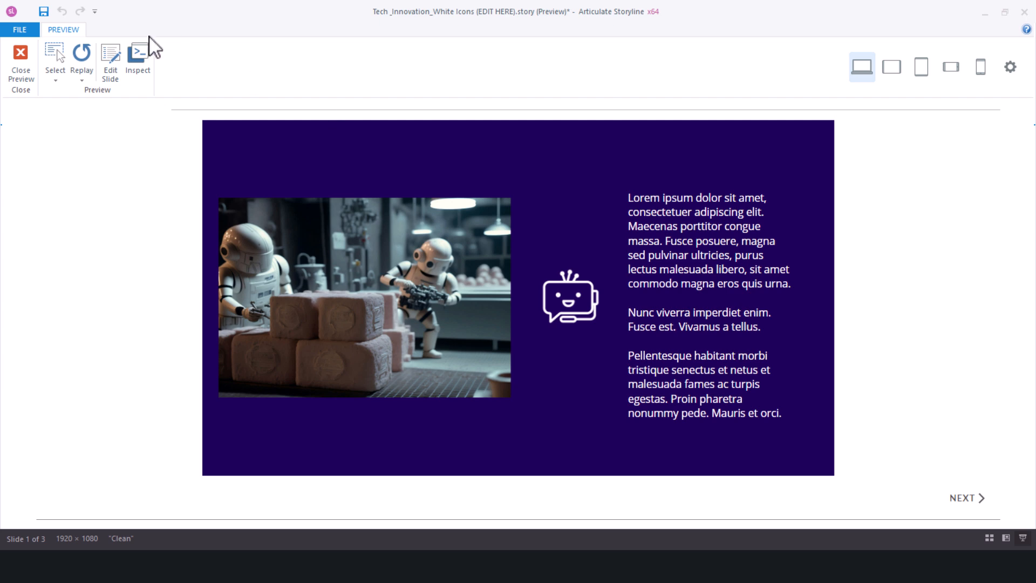
{"action": "left_click", "coordinate": [19, 57]}
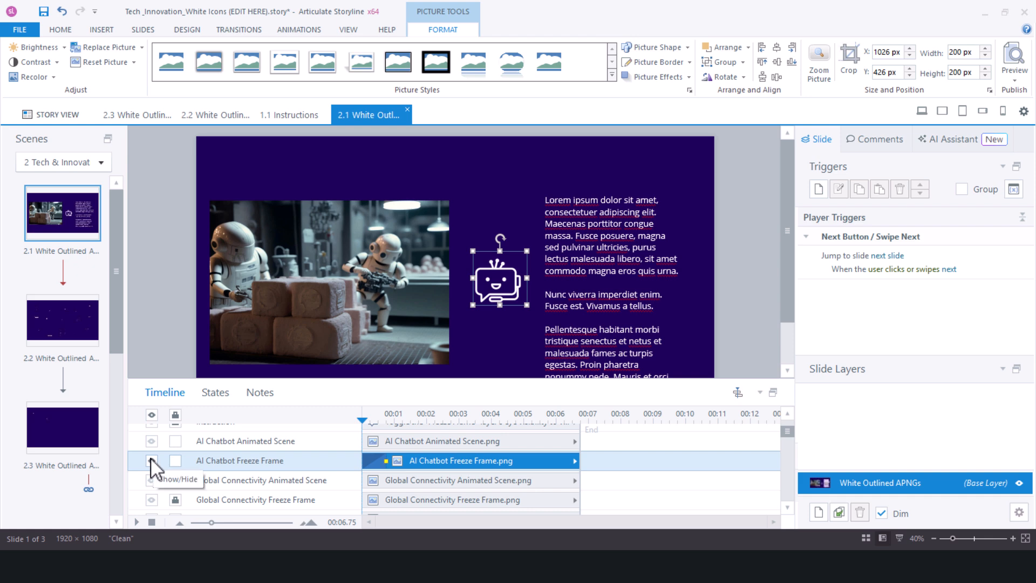
Step: Make both the AI Chatbot Animated Scene and the AI Chatbot Freeze Frame visible in the timeline
{"action": "left_click", "coordinate": [151, 440]}
{"action": "left_click", "coordinate": [151, 460]}
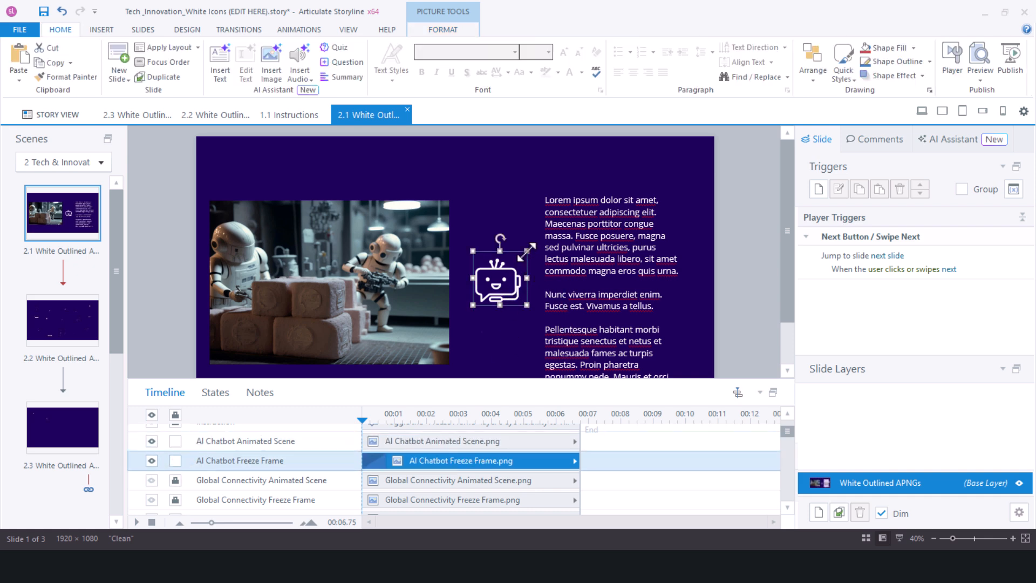
Step: Hide the AI Chatbot Freeze Frame and set the AI Chatbot Animated Scene's Y position to 426 px, matching the freeze frame
{"action": "double_click", "coordinate": [526, 251]}
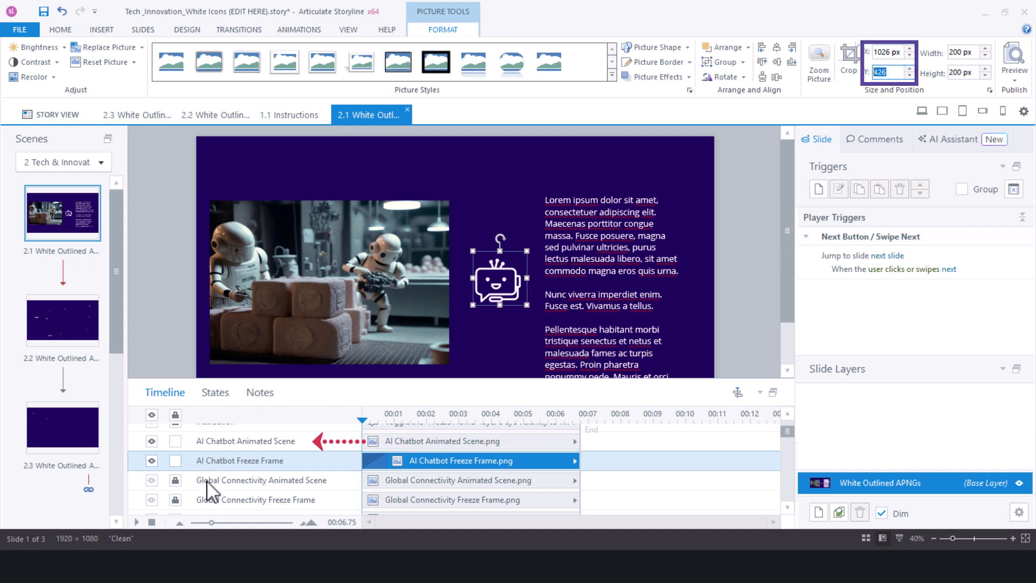
{"action": "left_click", "coordinate": [152, 462]}
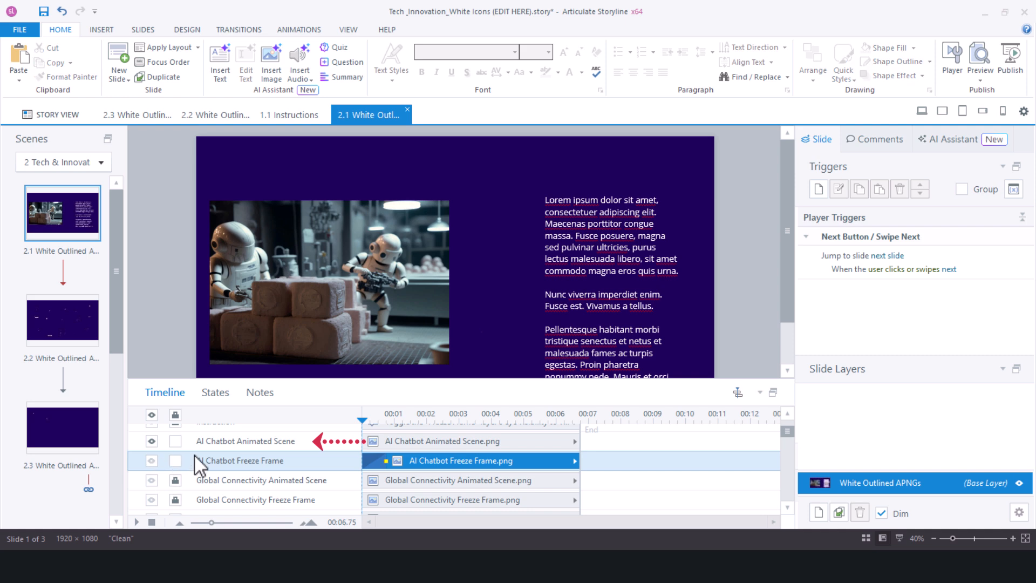
{"action": "left_click", "coordinate": [214, 446]}
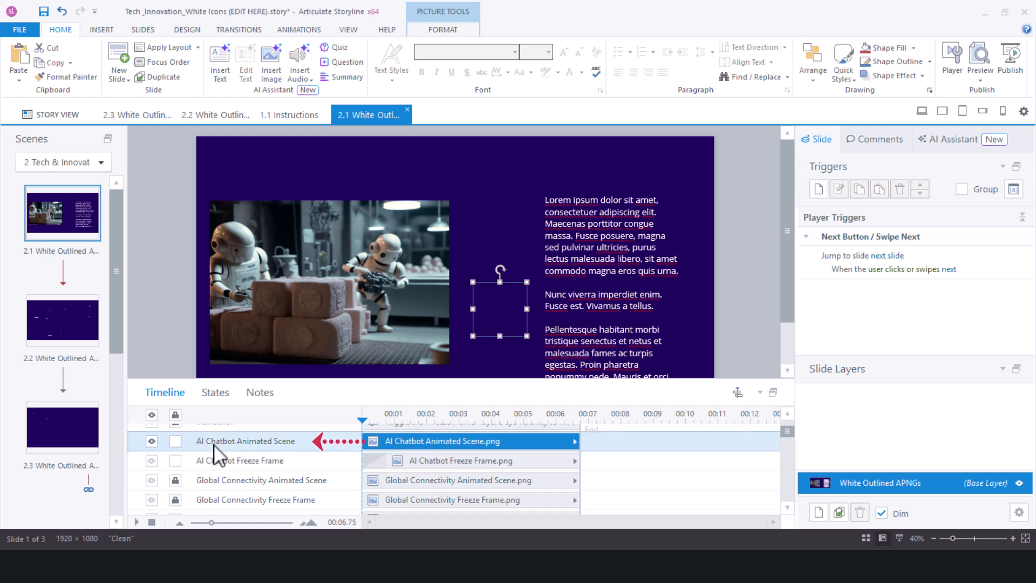
{"action": "double_click", "coordinate": [529, 282]}
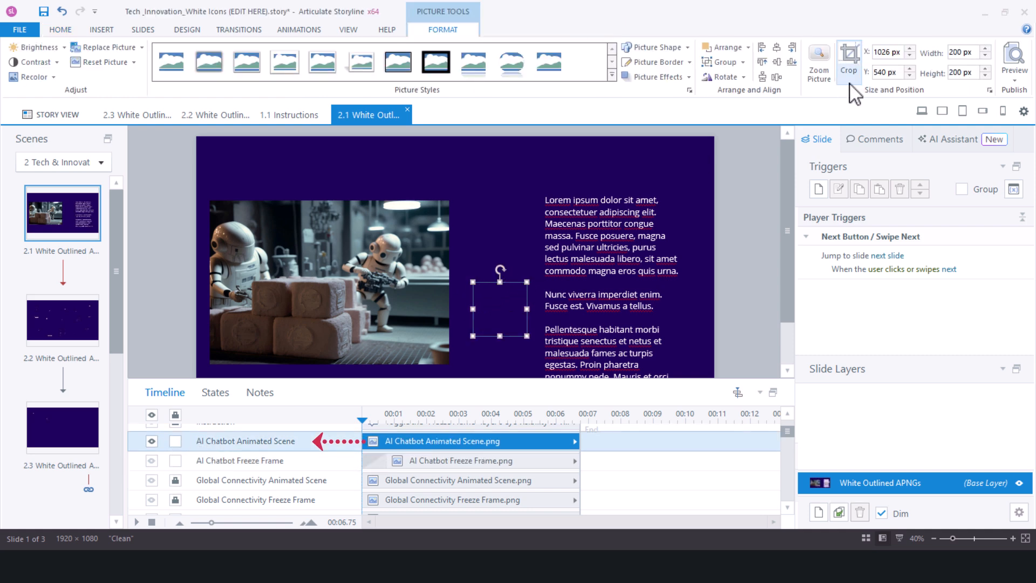
{"action": "double_click", "coordinate": [881, 73]}
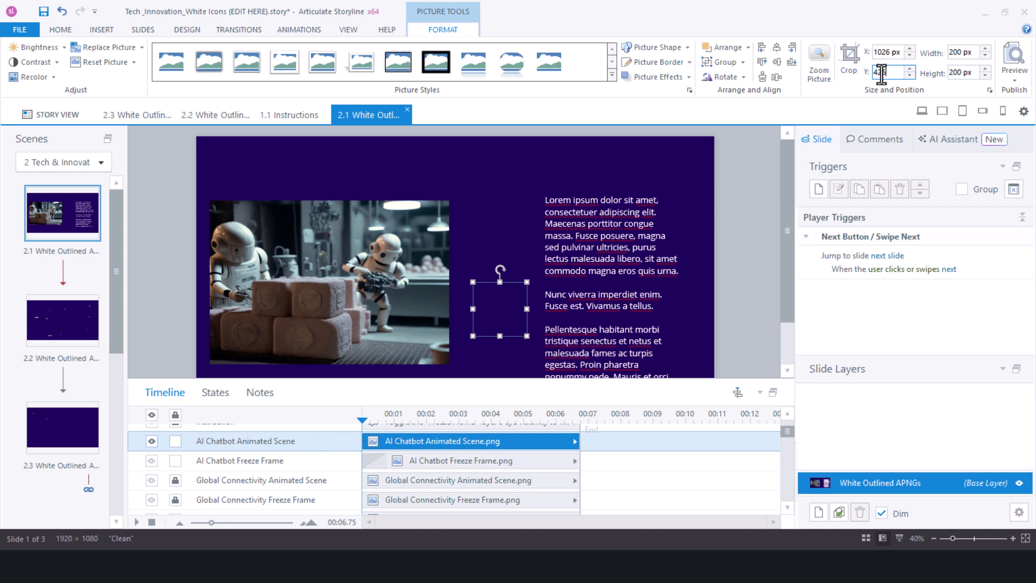
{"action": "type", "text": "426"}
{"action": "key", "text": "Return"}
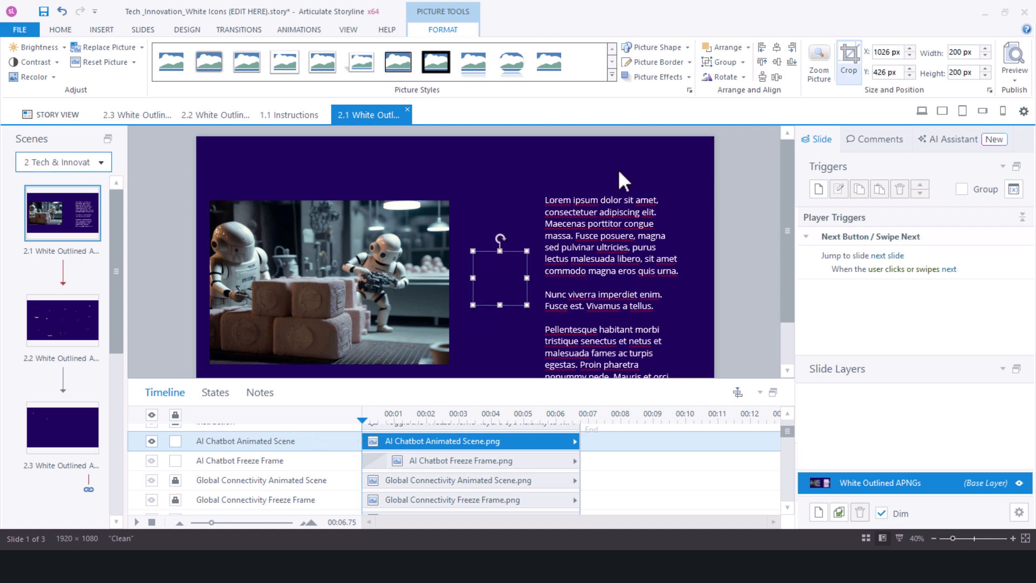
Step: Make the AI Chatbot Freeze Frame visible and rename it GUIDE in the timeline
{"action": "left_click", "coordinate": [152, 460]}
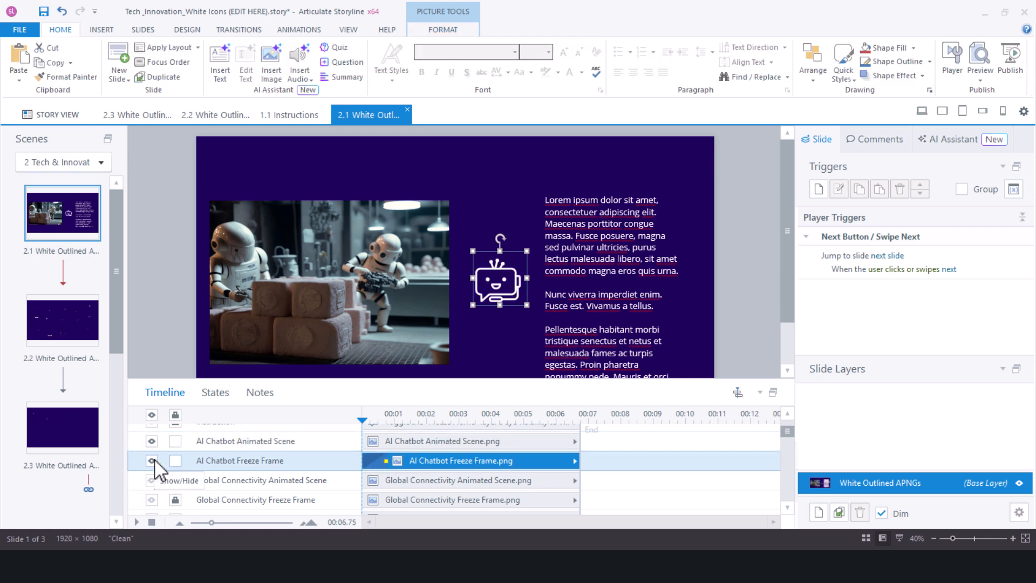
{"action": "left_click", "coordinate": [241, 442]}
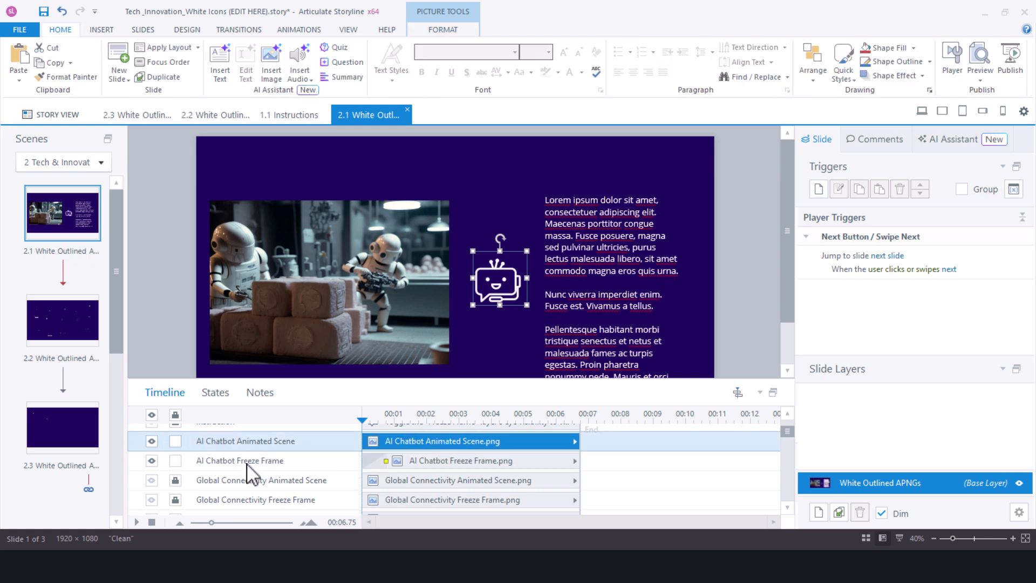
{"action": "left_click", "coordinate": [246, 461]}
{"action": "left_click", "coordinate": [246, 461]}
{"action": "type", "text": "GUIDE"}
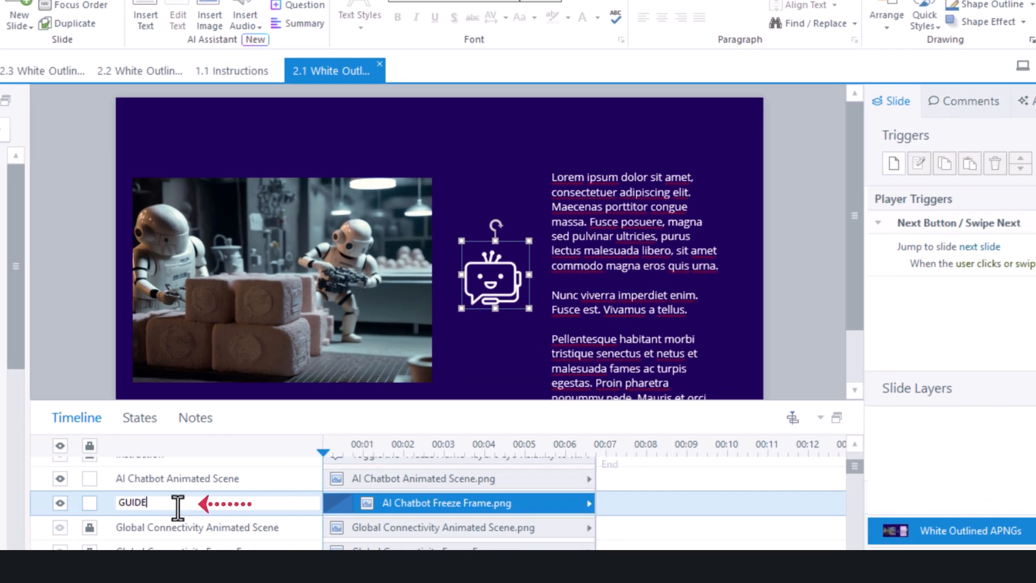
{"action": "key", "text": "Return"}
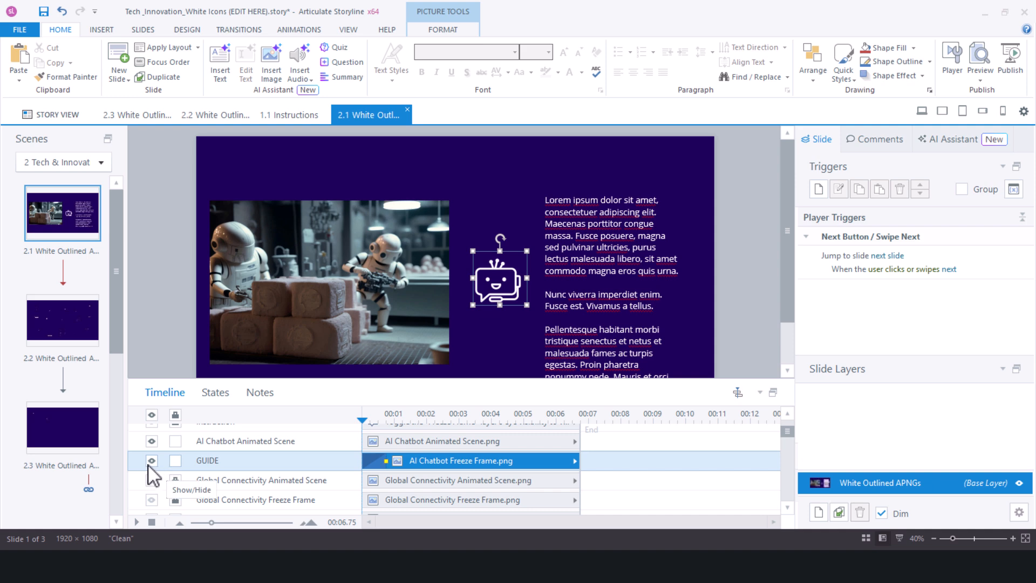
Step: Hide the GUIDE object and apply a Fly In entrance animation to the AI Chatbot Animated Scene
{"action": "left_click", "coordinate": [151, 461]}
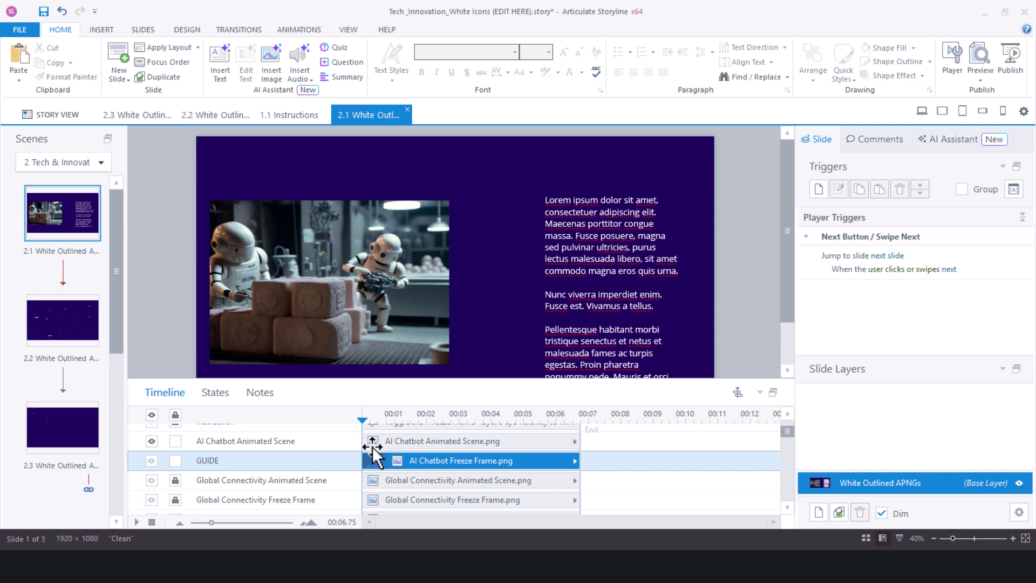
{"action": "left_click", "coordinate": [386, 441]}
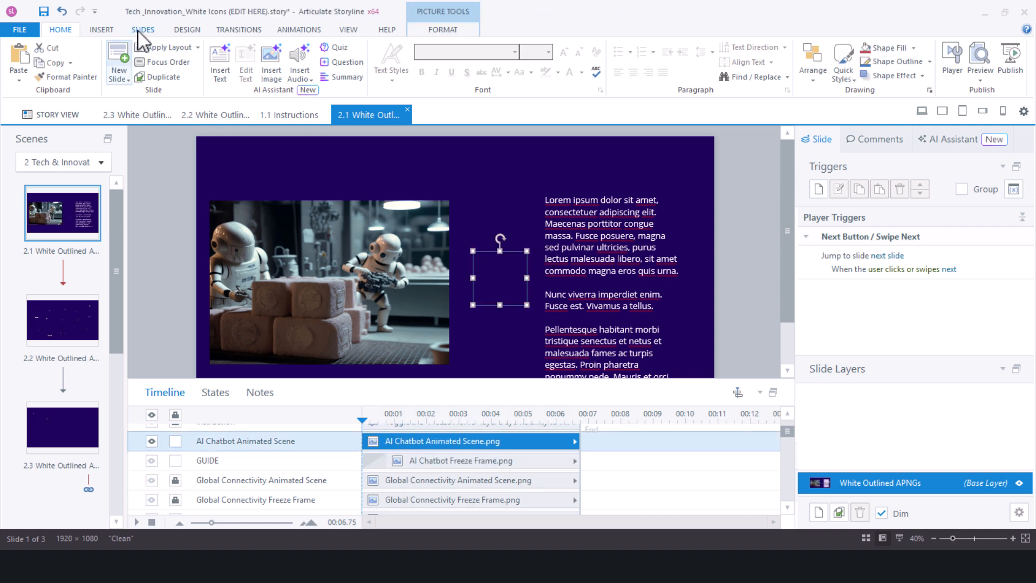
{"action": "left_click", "coordinate": [300, 30]}
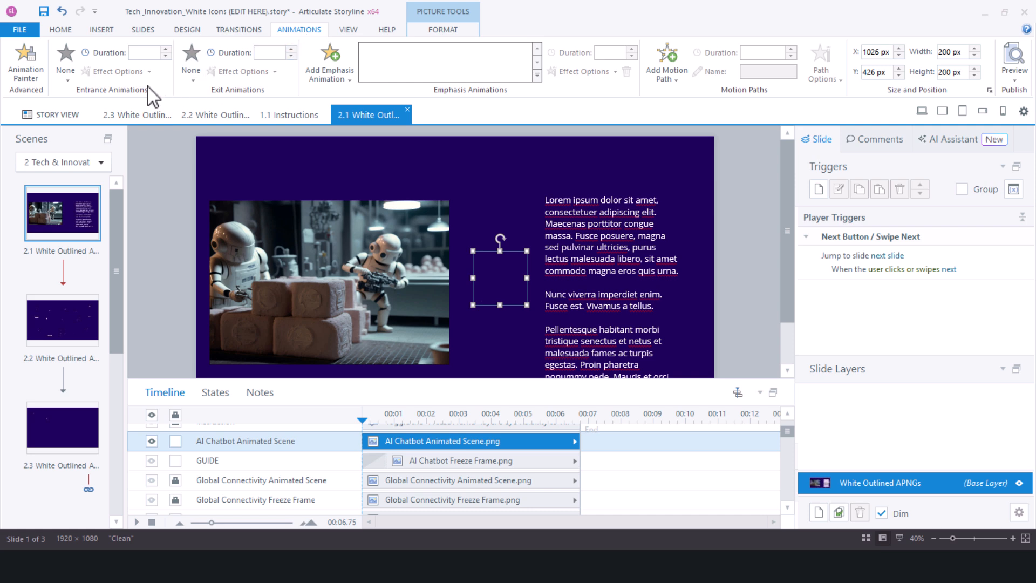
{"action": "left_click", "coordinate": [67, 72]}
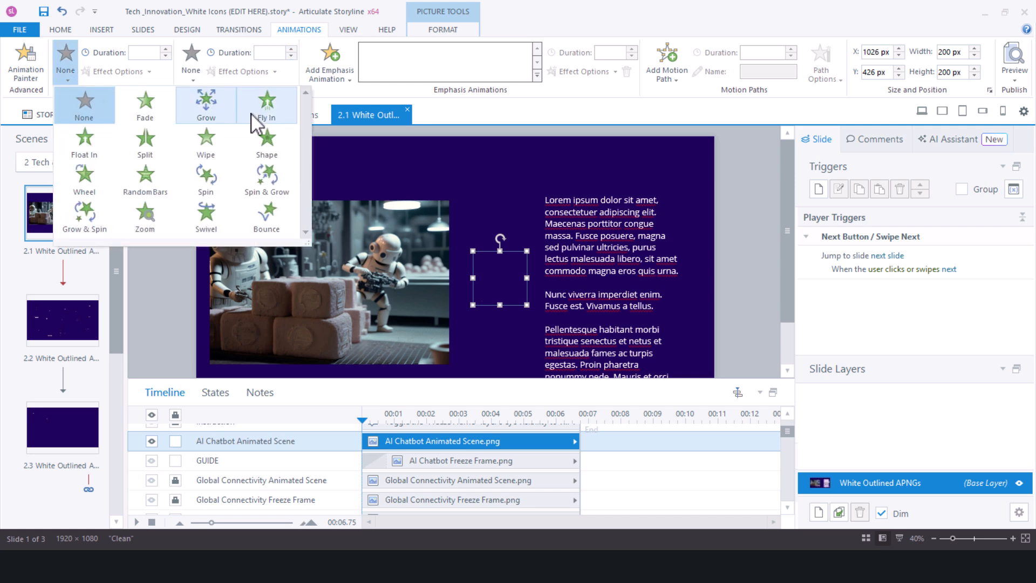
{"action": "left_click", "coordinate": [266, 108]}
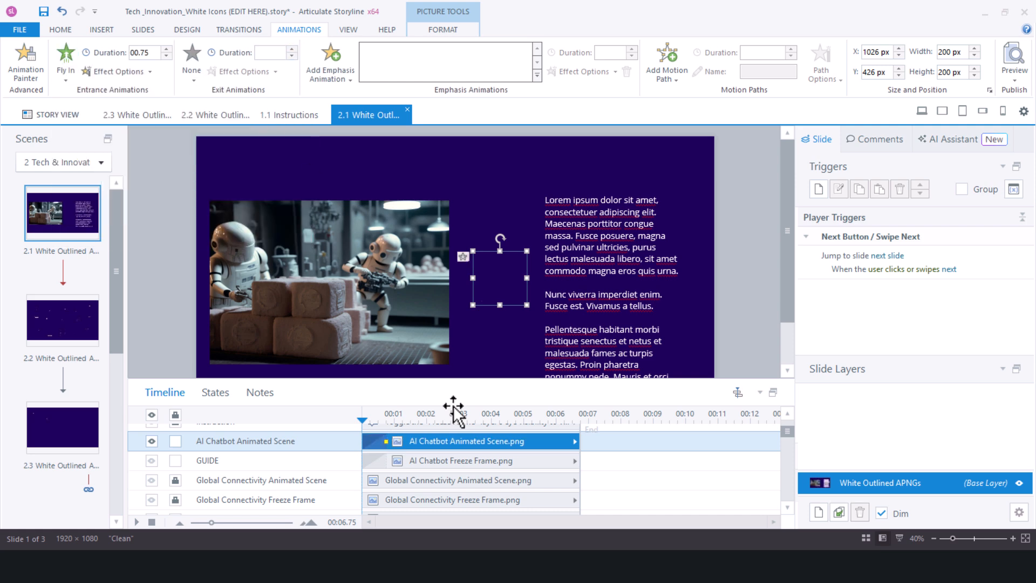
Step: Preview this slide, replay the chatbot icon's Fly In animation and close the preview
{"action": "left_click", "coordinate": [1014, 79]}
{"action": "left_click", "coordinate": [1005, 92]}
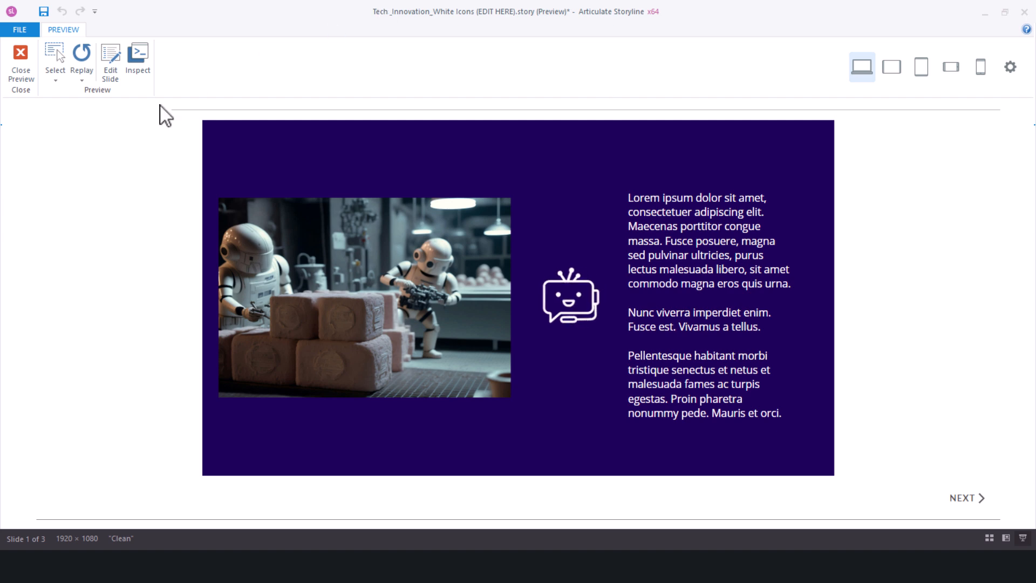
{"action": "left_click", "coordinate": [74, 50]}
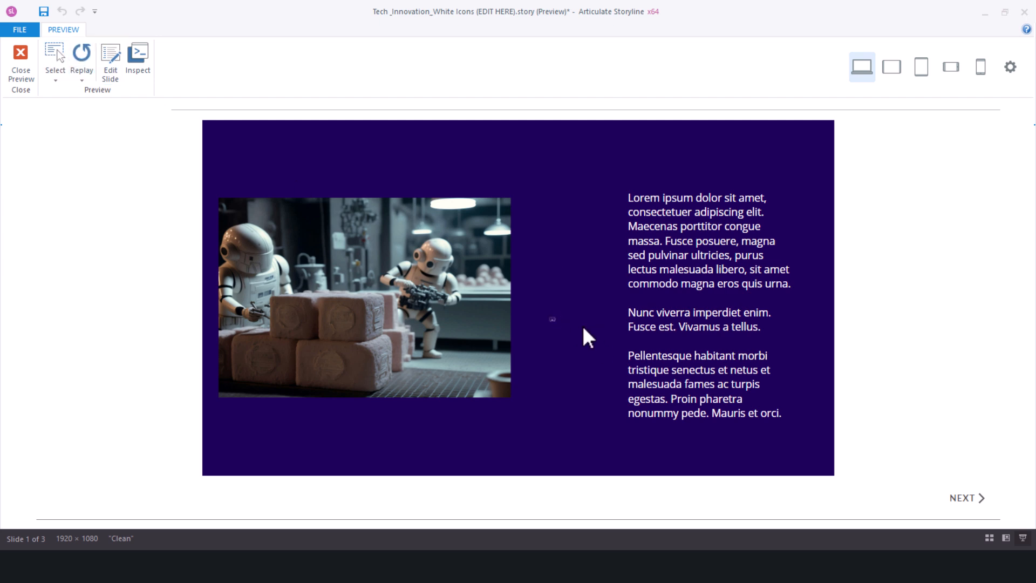
{"action": "left_click", "coordinate": [21, 64]}
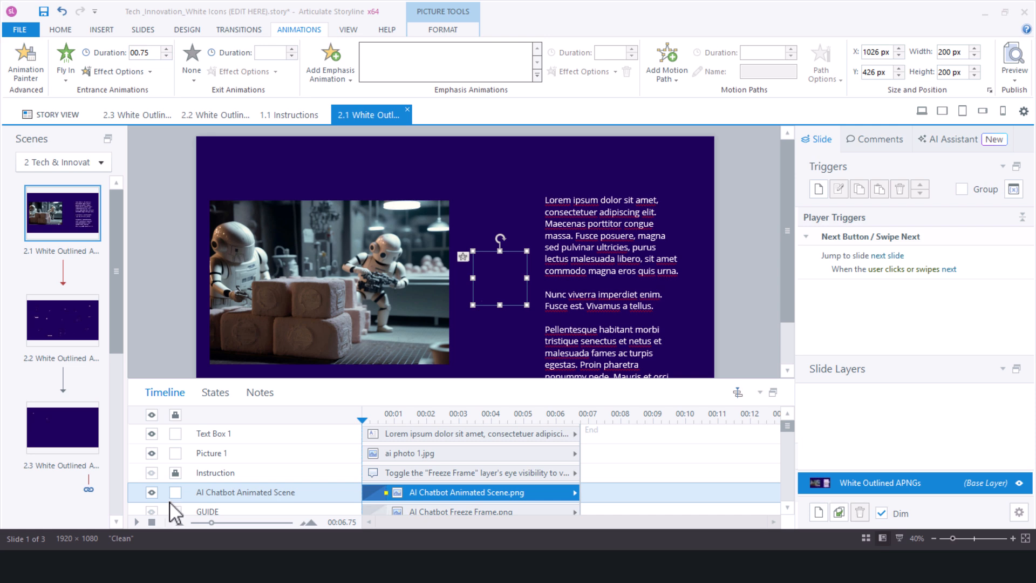
Step: Rename the GUIDE object to AI Chatbot Freeze Frame and make it visible on the slide
{"action": "scroll", "coordinate": [229, 496], "scroll_direction": "down", "scroll_amount": 1}
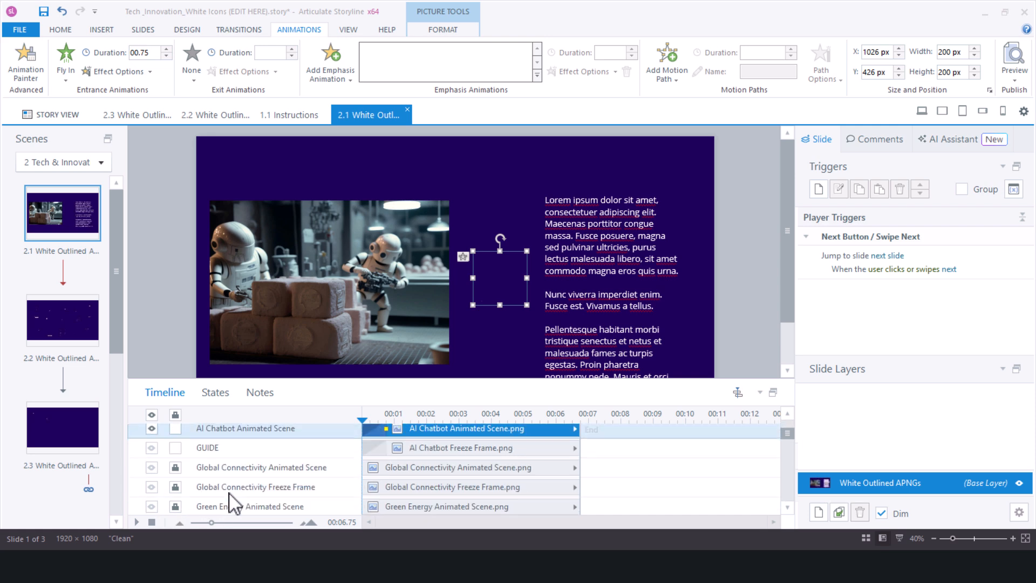
{"action": "double_click", "coordinate": [210, 447]}
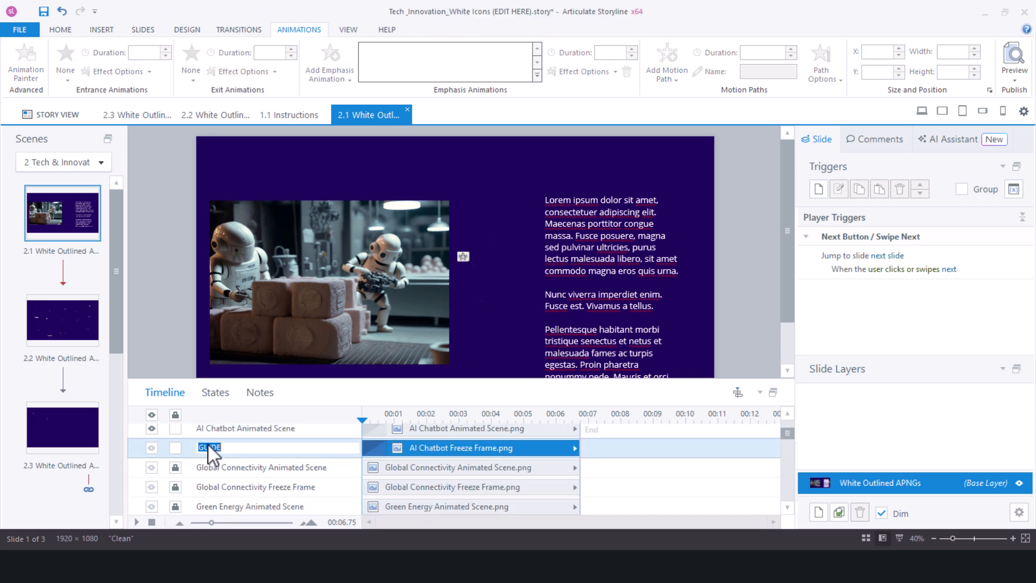
{"action": "type", "text": "AI Chatbot Freeze Frame"}
{"action": "key", "text": "Return"}
{"action": "left_click", "coordinate": [152, 448]}
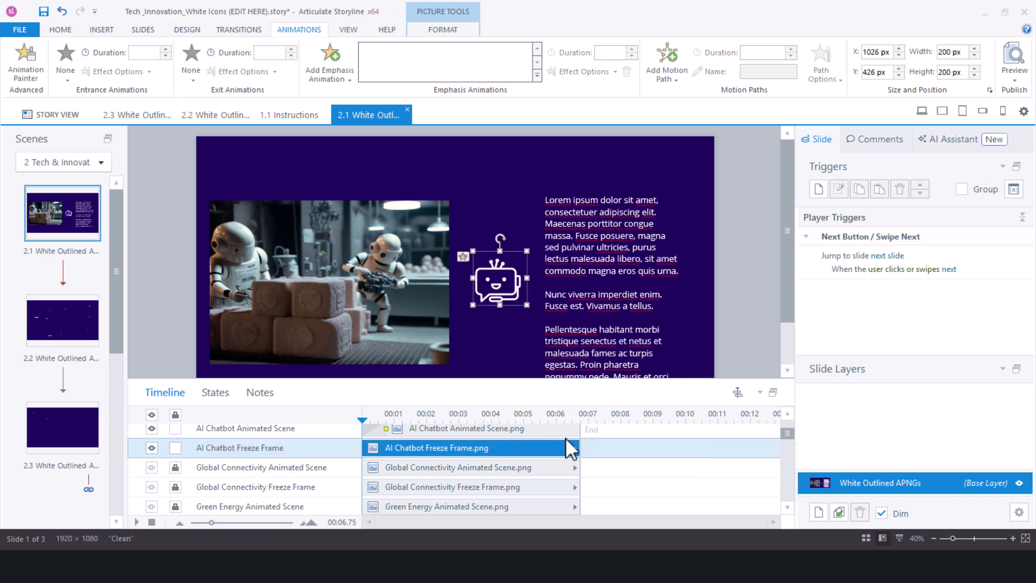
Step: Set the AI Chatbot Freeze Frame to start at about 3 seconds and extend the slide's timeline to 7 seconds
{"action": "left_click_drag", "start_coordinate": [538, 449], "coordinate": [640, 450]}
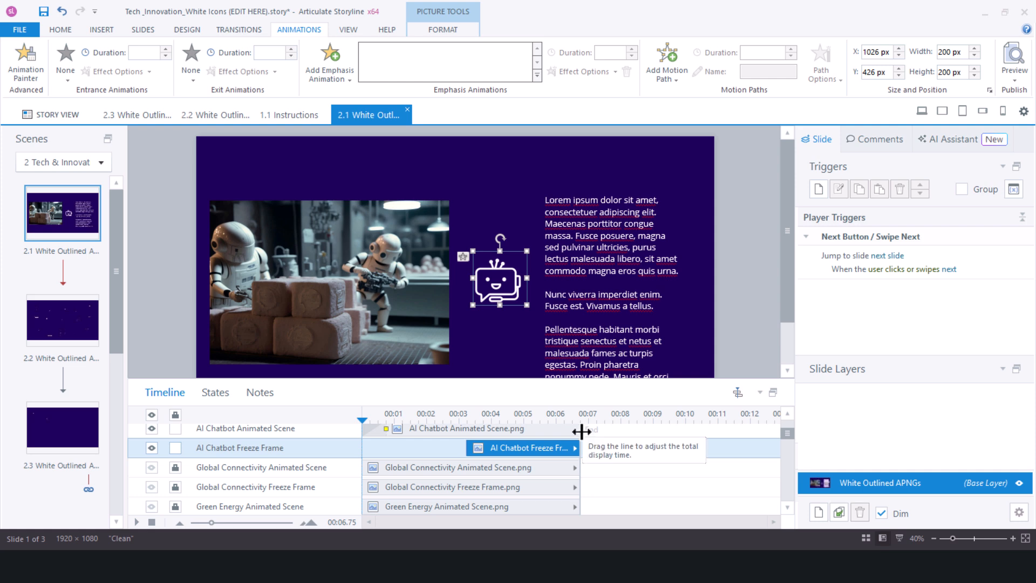
{"action": "left_click_drag", "start_coordinate": [581, 432], "coordinate": [588, 432]}
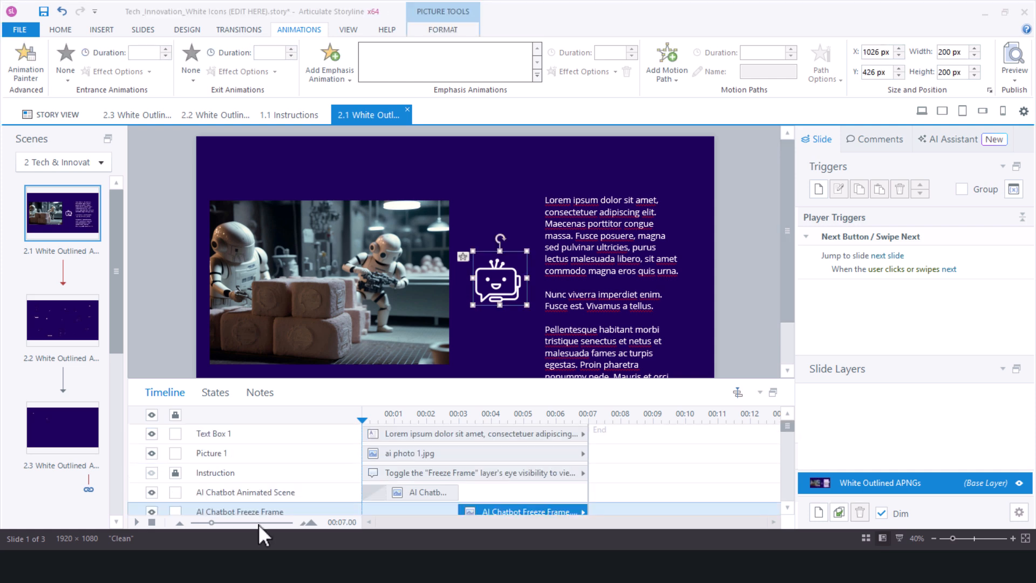
Step: Start the AI Chatbot Freeze Frame at 4 seconds and extend the AI Chatbot Animated Scene to end at that point
{"action": "left_click", "coordinate": [260, 523]}
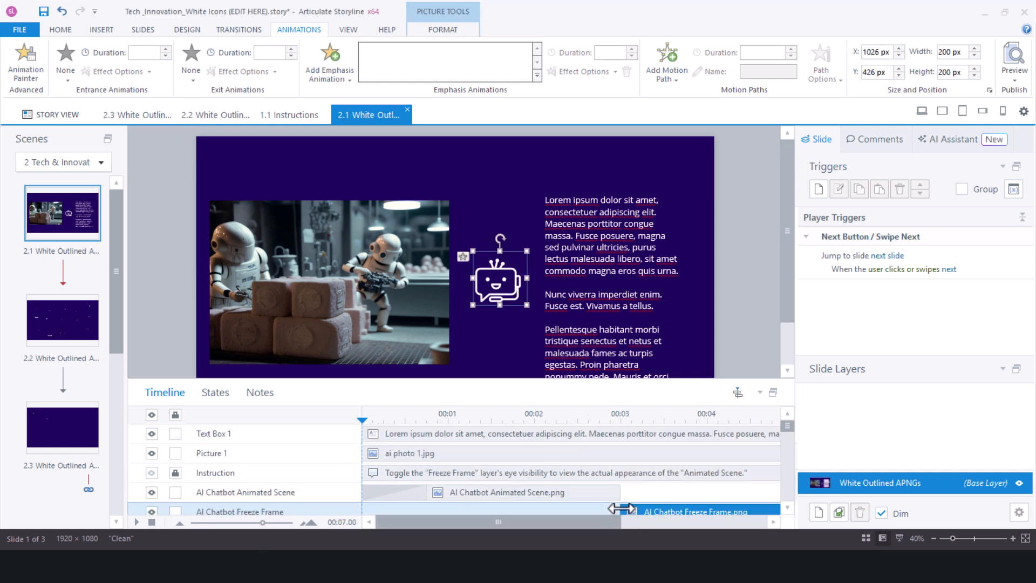
{"action": "mouse_move", "coordinate": [622, 510]}
{"action": "left_mouse_down"}
{"action": "mouse_move", "coordinate": [611, 509]}
{"action": "mouse_move", "coordinate": [711, 500]}
{"action": "left_mouse_up"}
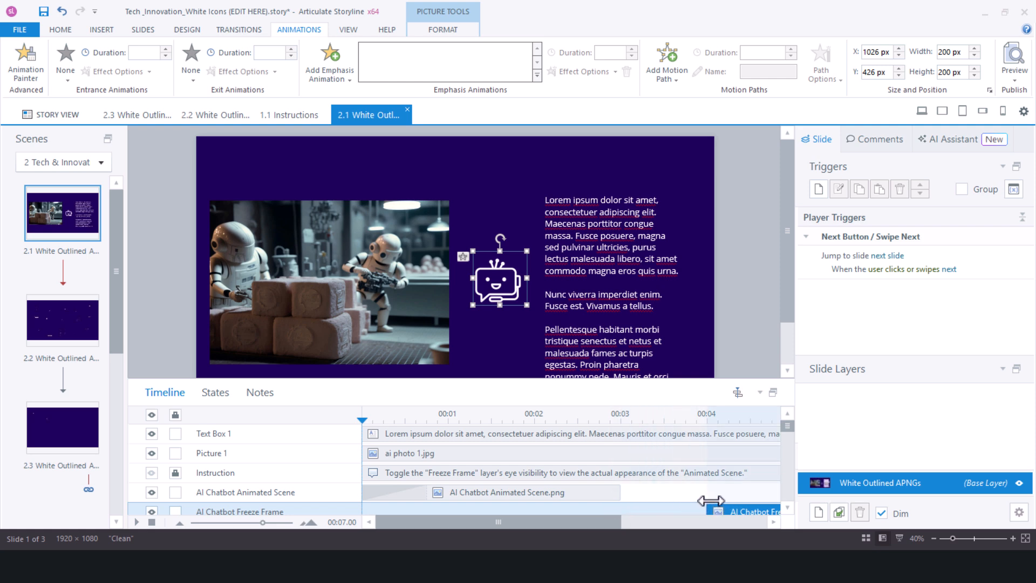
{"action": "left_click", "coordinate": [606, 490]}
{"action": "left_click_drag", "start_coordinate": [617, 492], "coordinate": [701, 504]}
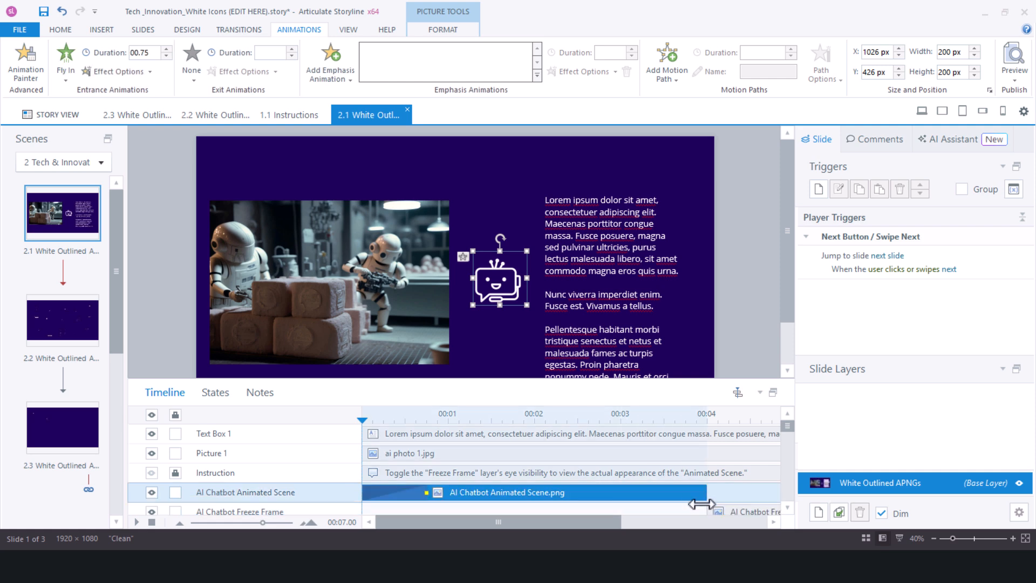
Step: Publish slide 2.1 White Outlined APNGs to Review 360 as a new version of the TEST item and view it in the browser
{"action": "left_click", "coordinate": [1014, 81]}
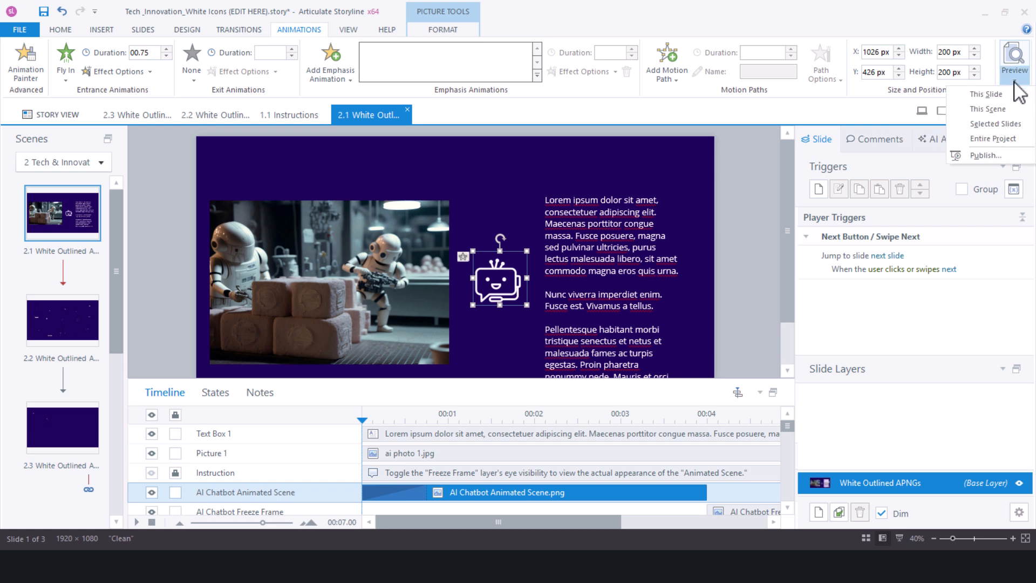
{"action": "left_click", "coordinate": [985, 156]}
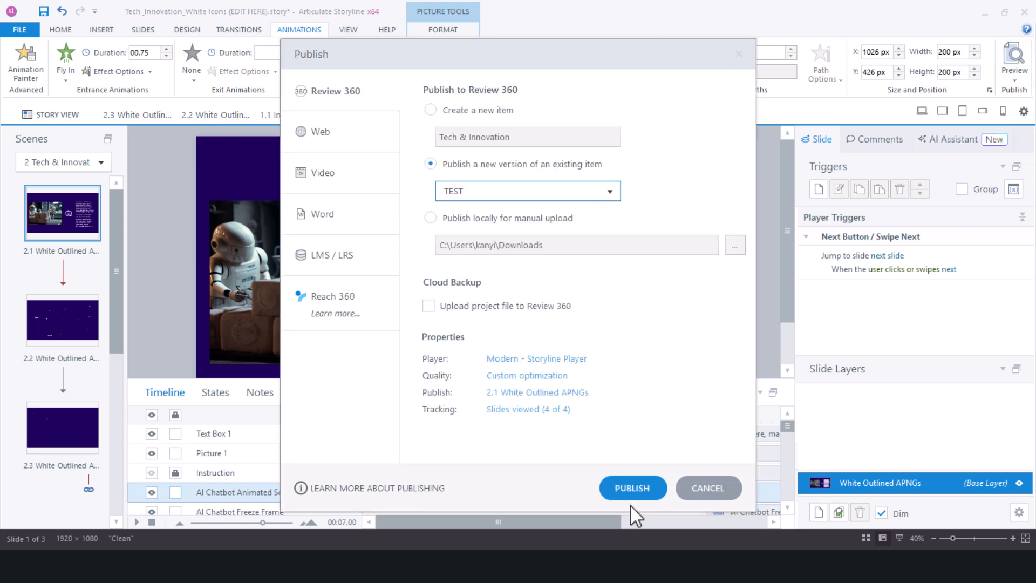
{"action": "left_click", "coordinate": [636, 482]}
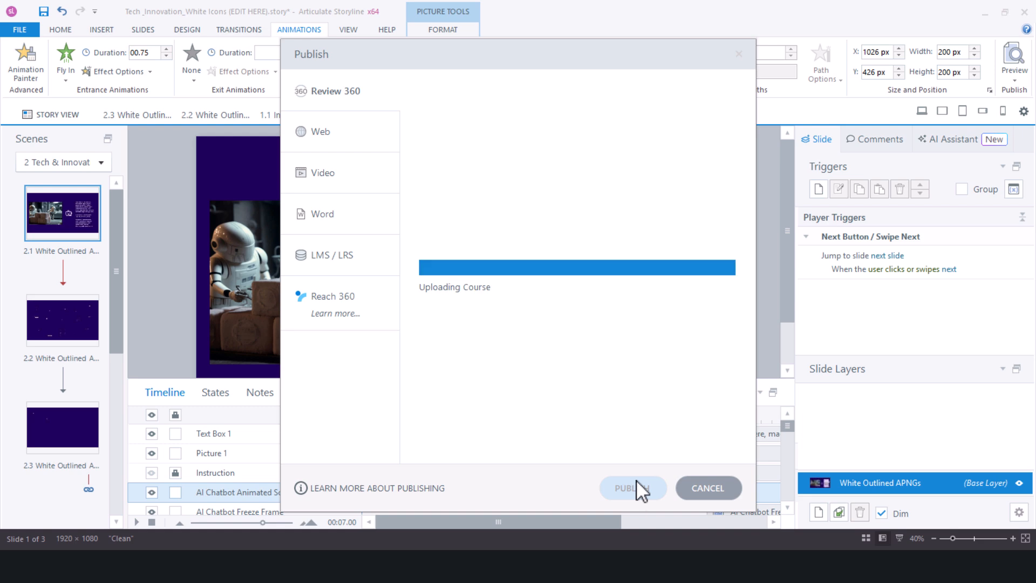
{"action": "left_click", "coordinate": [516, 321]}
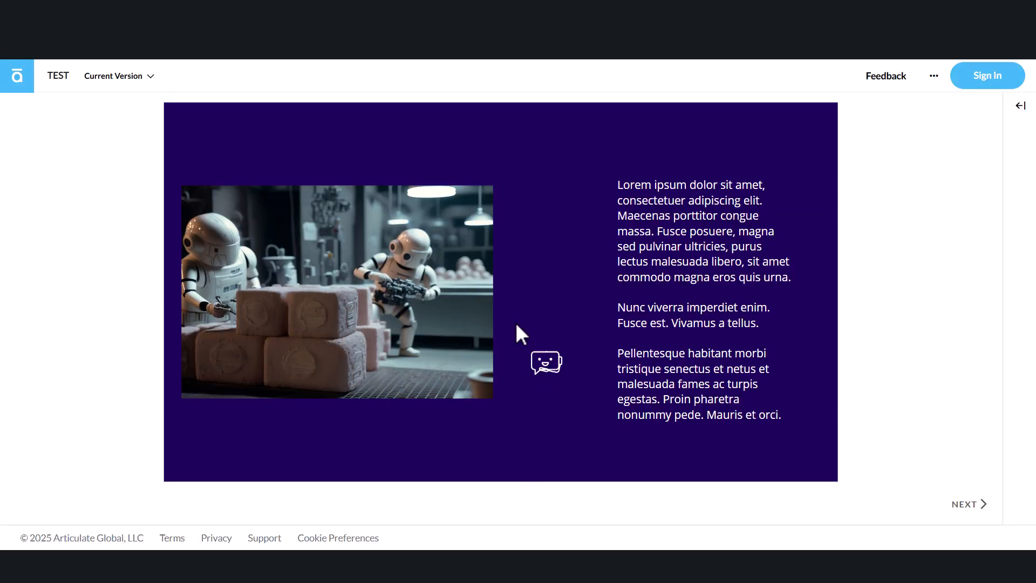
{"action": "key", "text": "XF86MonBrightnessDown"}
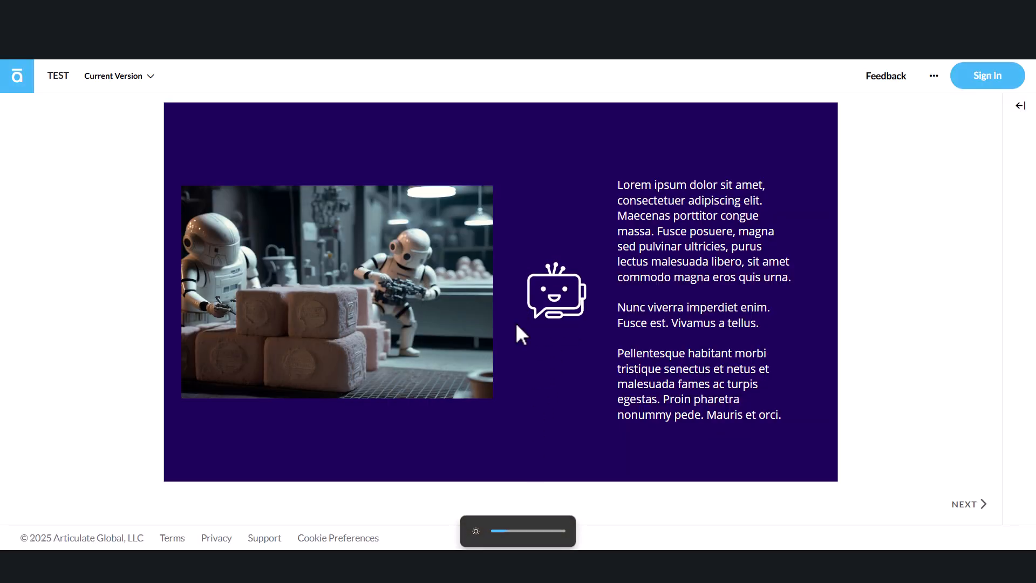